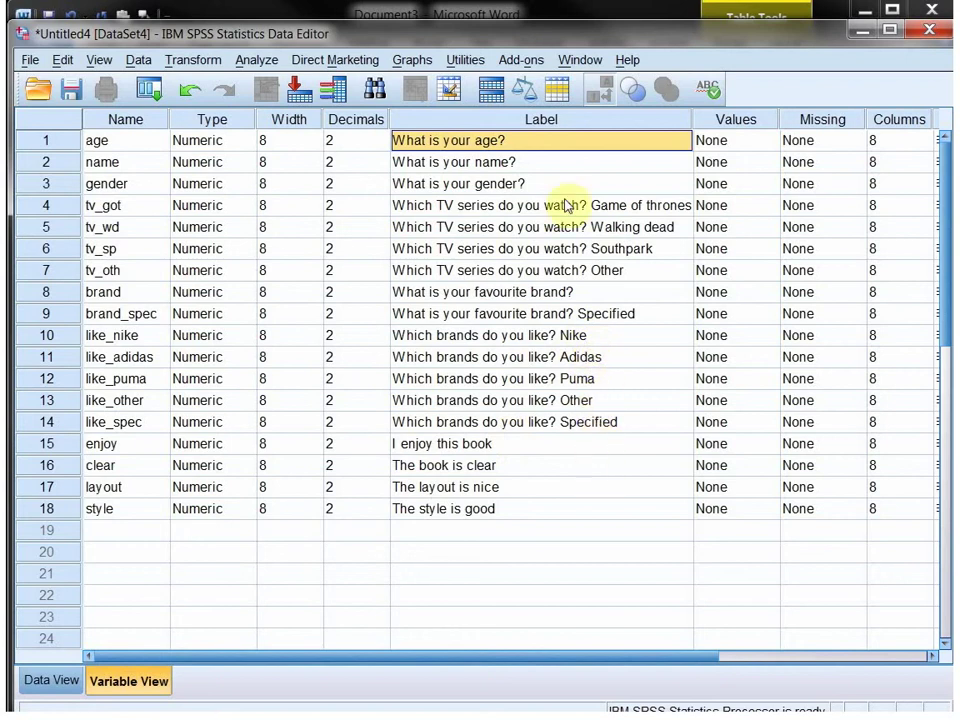
# Give age a discrete missing value of 999
pyautogui.click(545, 14)
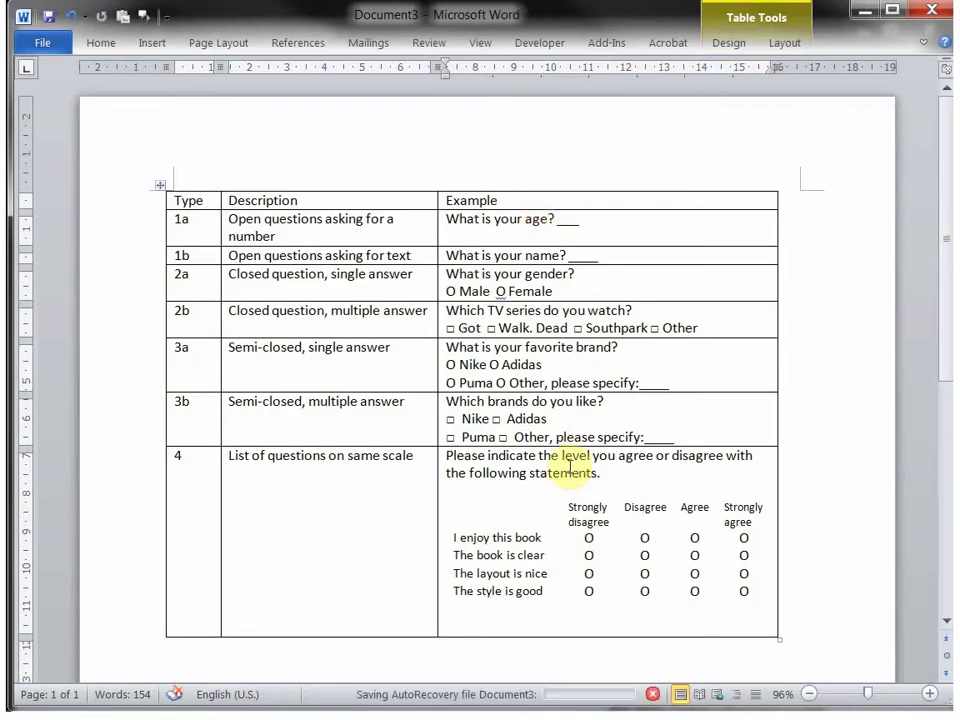
pyautogui.hotkey('alt', 'Tab')
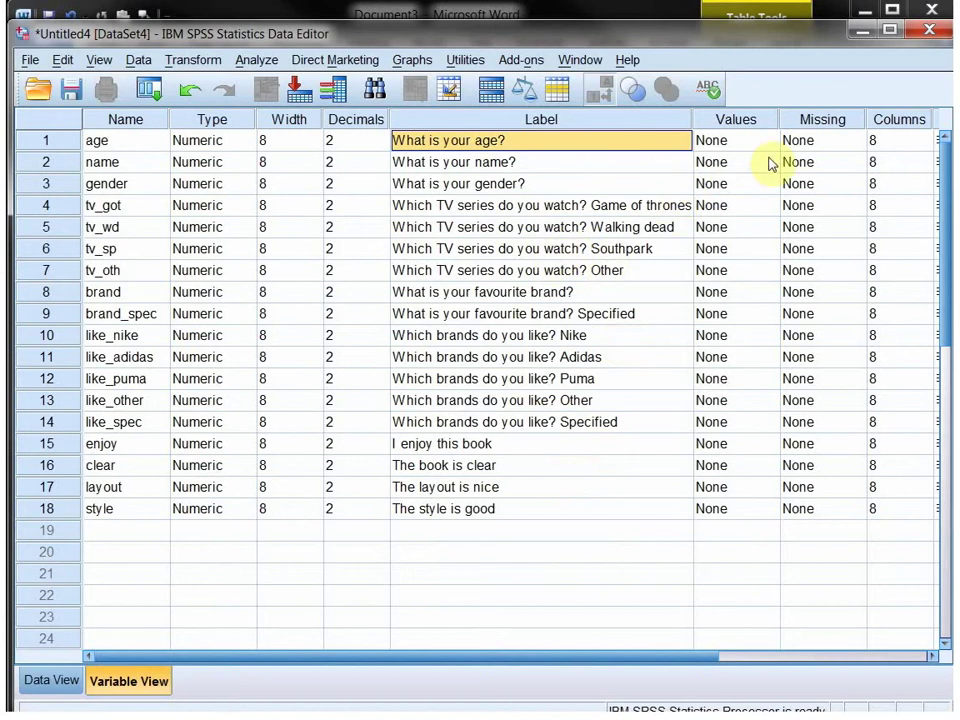
pyautogui.click(818, 146)
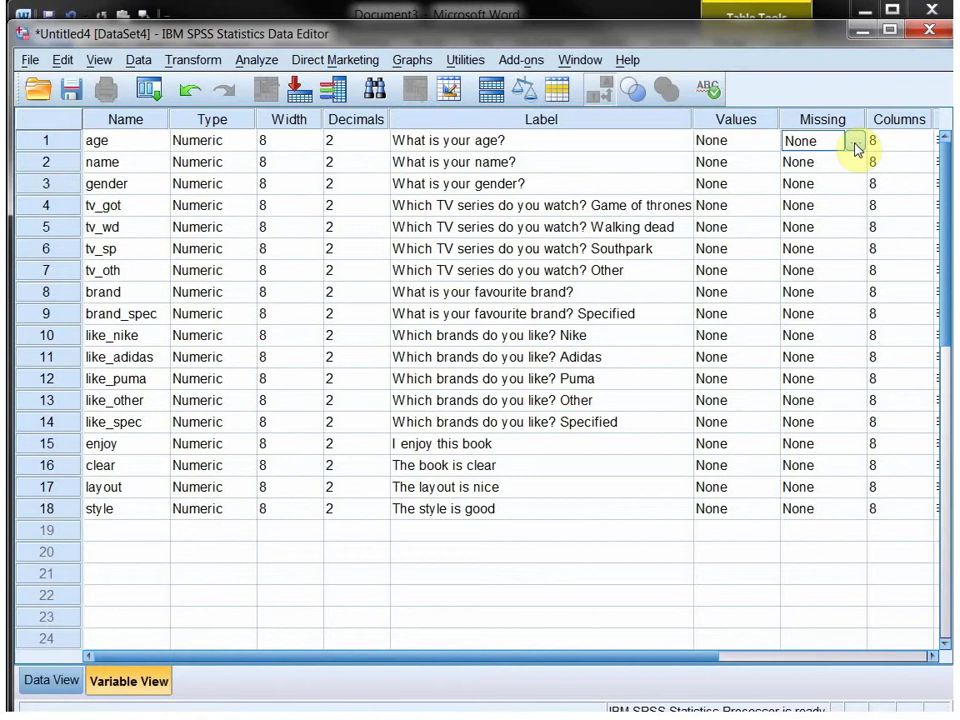
pyautogui.click(855, 143)
pyautogui.moveTo(540, 287); pyautogui.dragTo(546, 238)
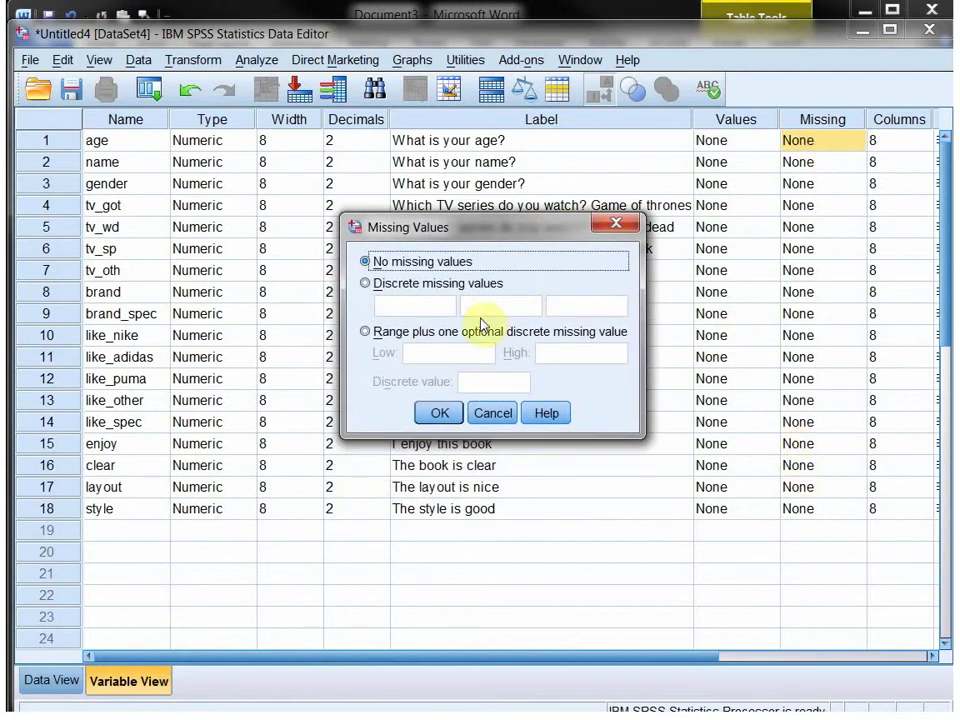
pyautogui.click(398, 286)
pyautogui.click(415, 308)
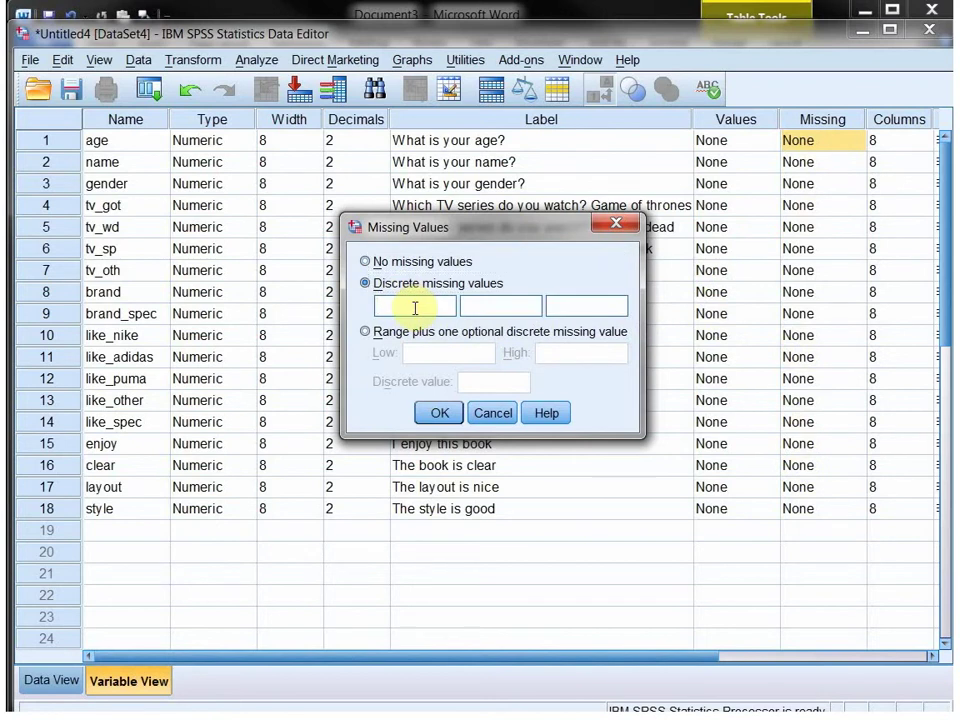
pyautogui.write('999')
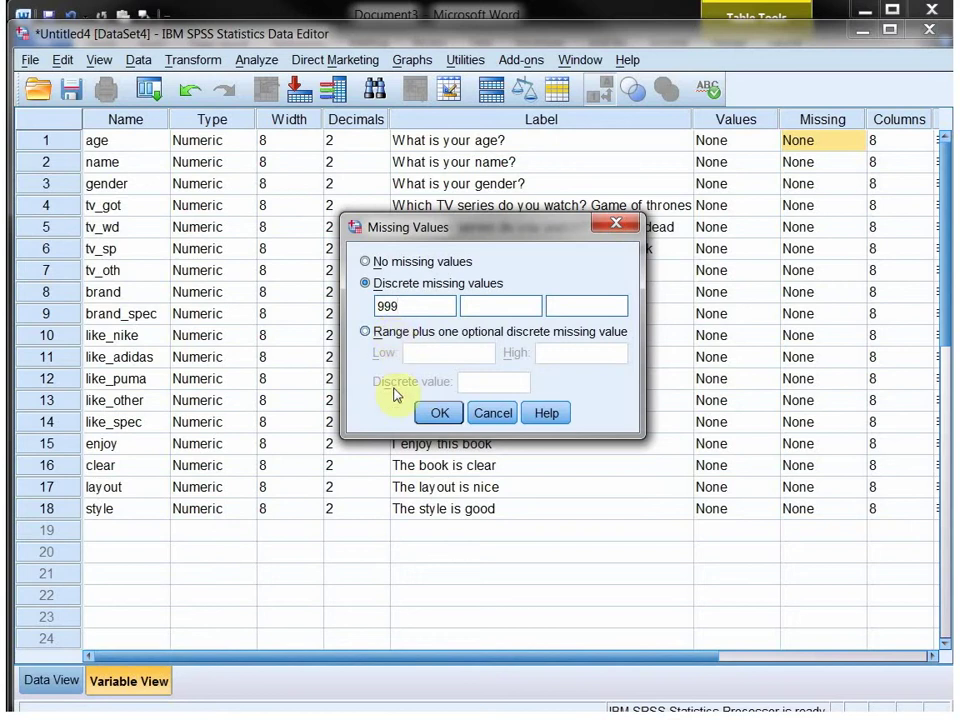
pyautogui.click(440, 416)
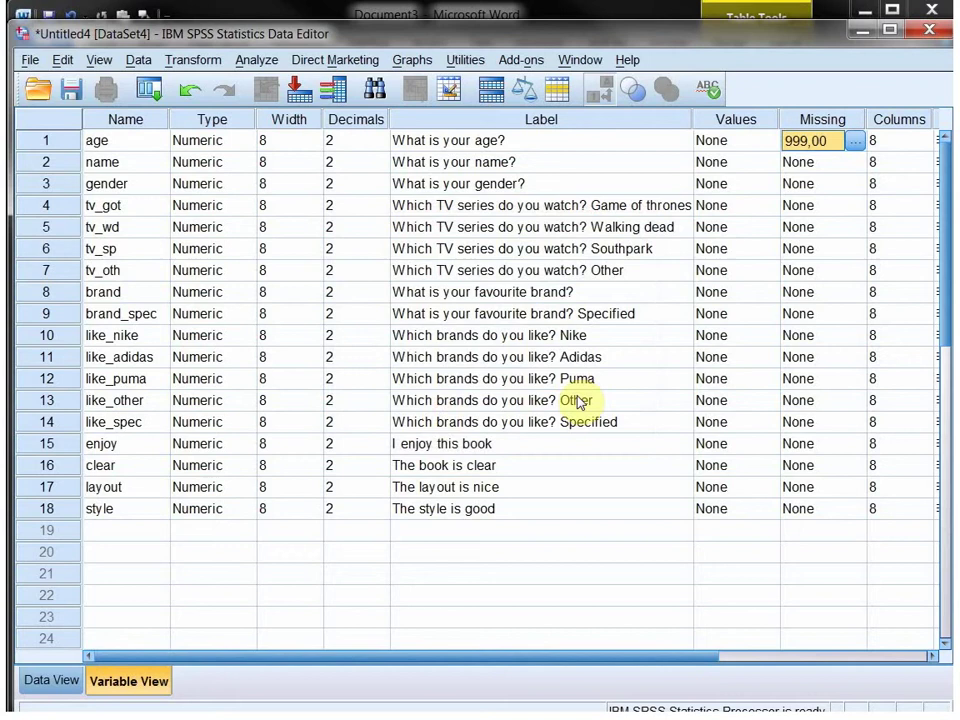
# Copy age's 999 missing-value setting into the Missing cells of rows 2–18
pyautogui.rightClick(822, 145)
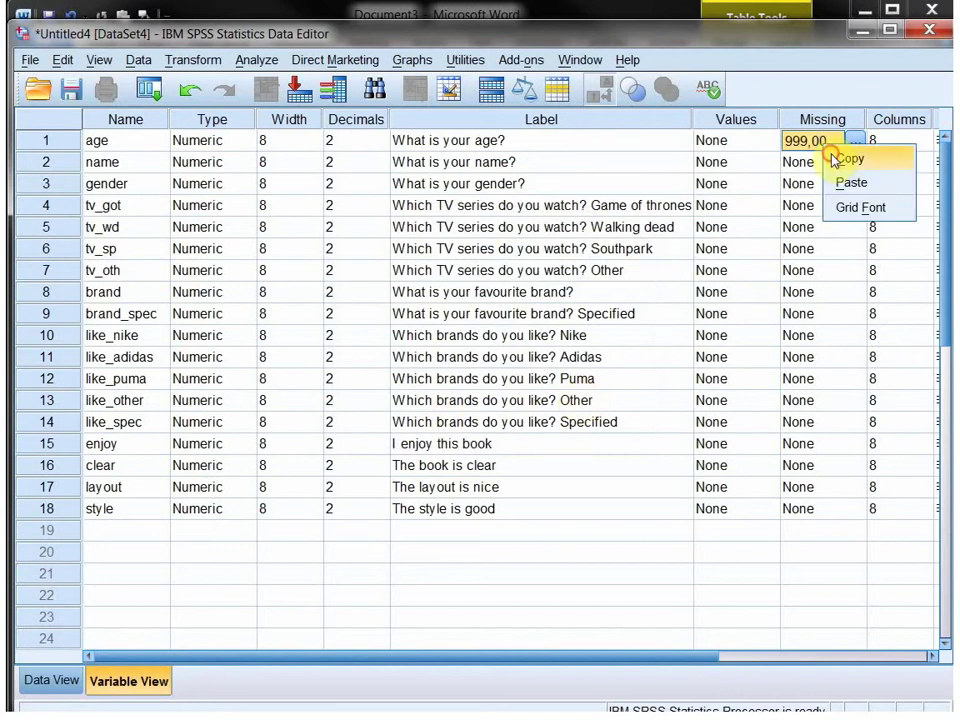
pyautogui.click(836, 157)
pyautogui.moveTo(808, 164); pyautogui.dragTo(788, 516)
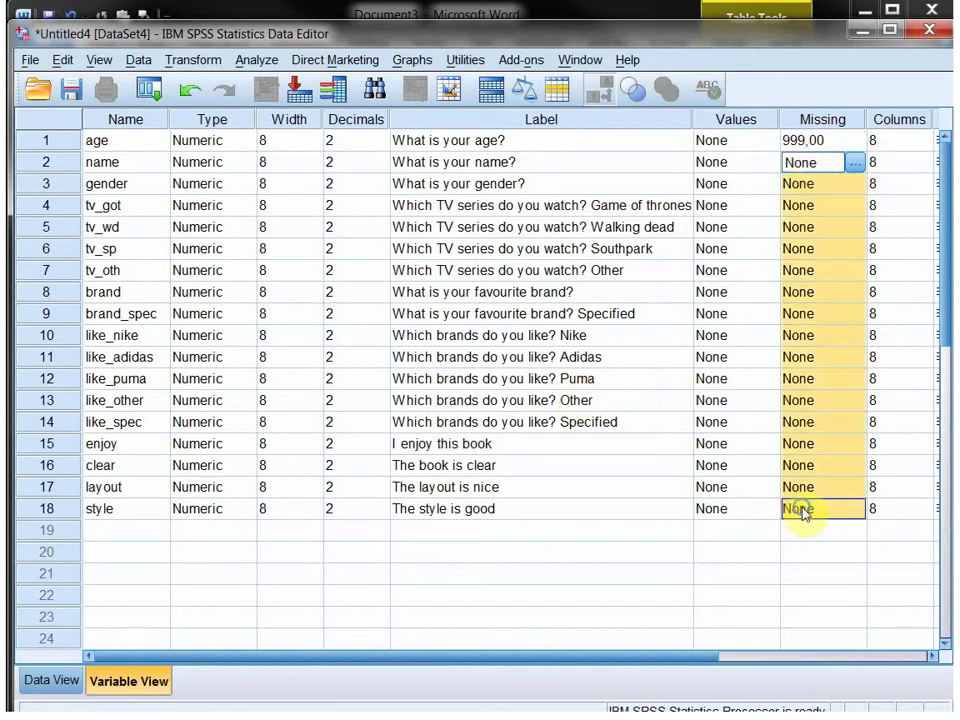
pyautogui.rightClick(803, 508)
pyautogui.click(843, 547)
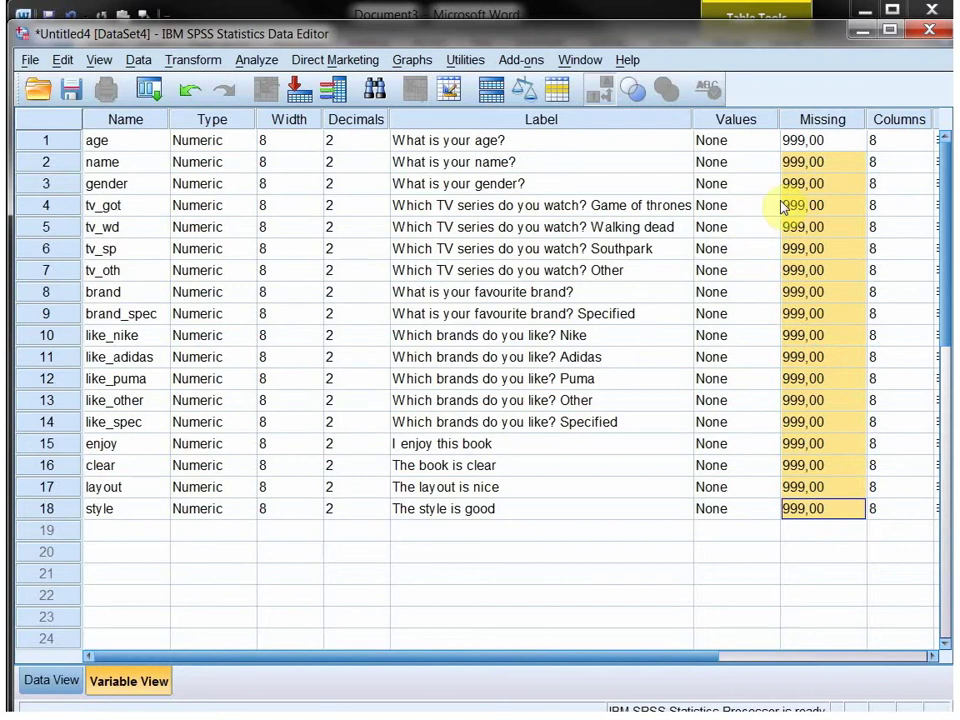
# Add the value label 999 = "Incorrect or skipped" to age
pyautogui.click(722, 147)
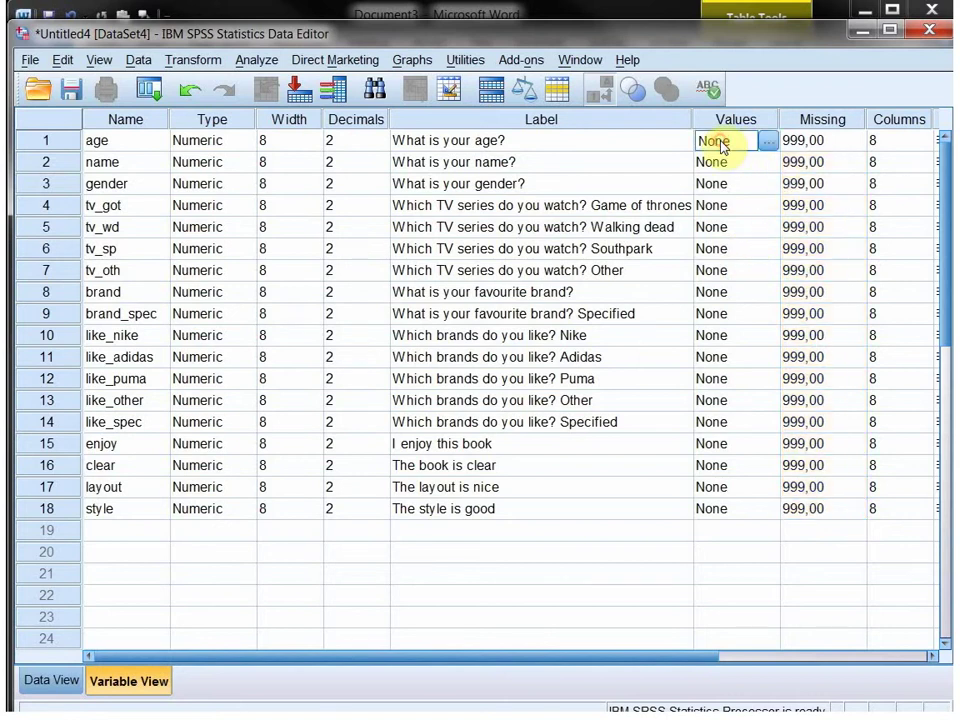
pyautogui.click(768, 147)
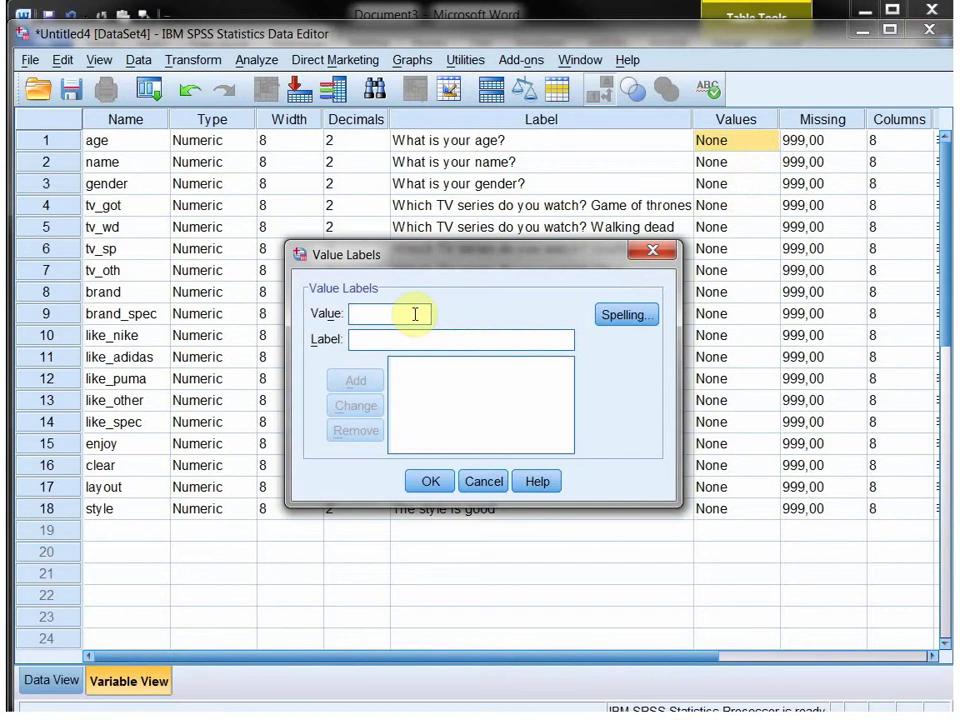
pyautogui.write('999')
pyautogui.click(410, 336)
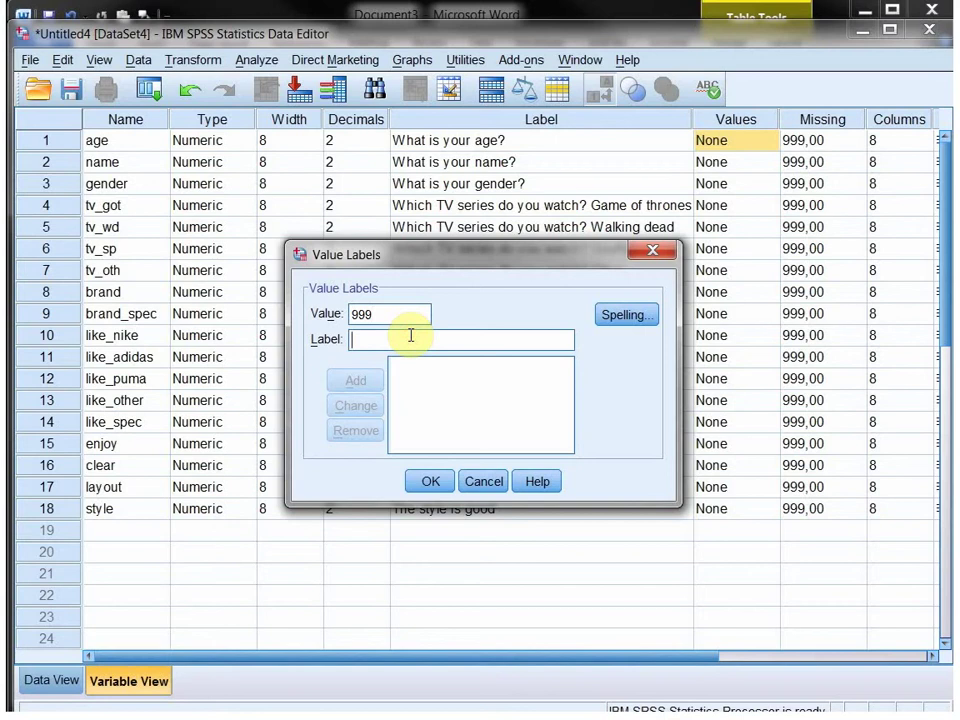
pyautogui.write('Incor')
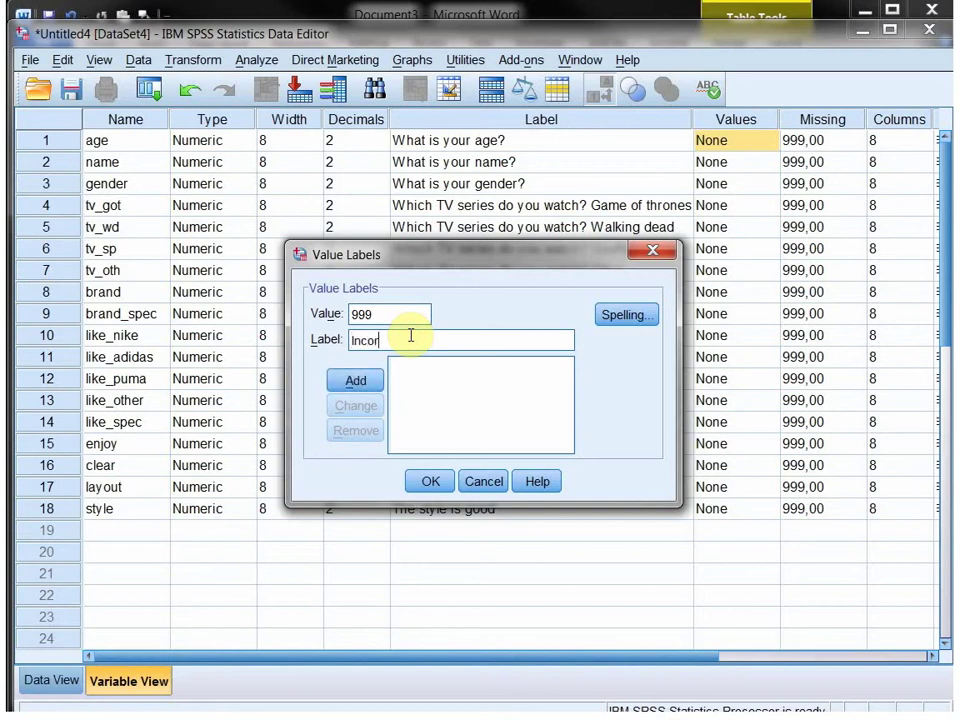
pyautogui.write('rect or m')
pyautogui.press('BackSpace')
pyautogui.press('BackSpace')
pyautogui.write('skipped')
pyautogui.press('Return')
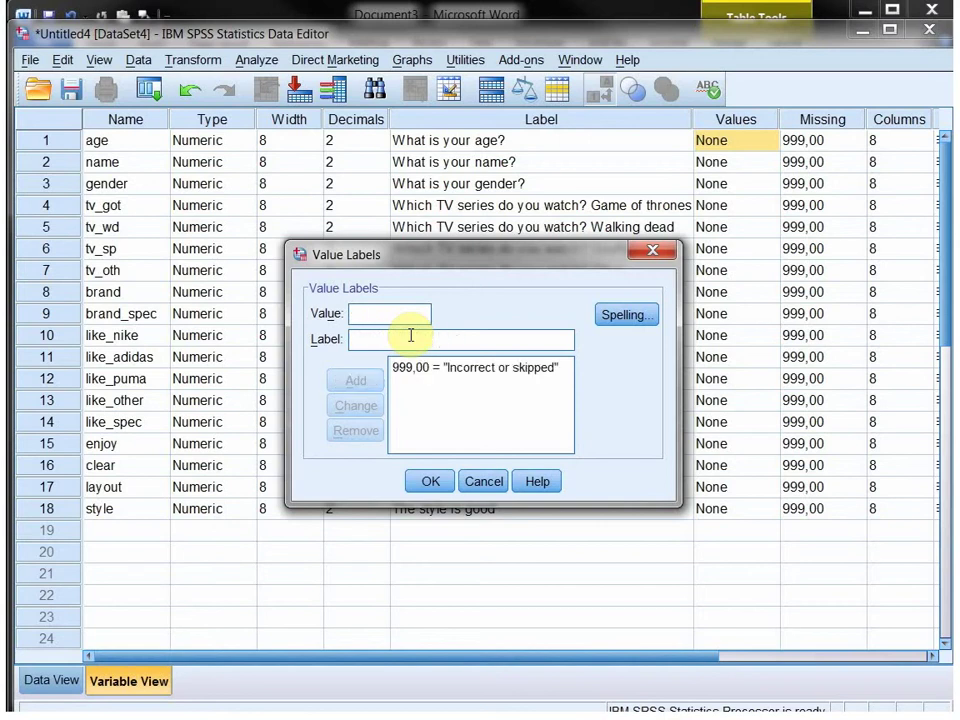
pyautogui.click(430, 481)
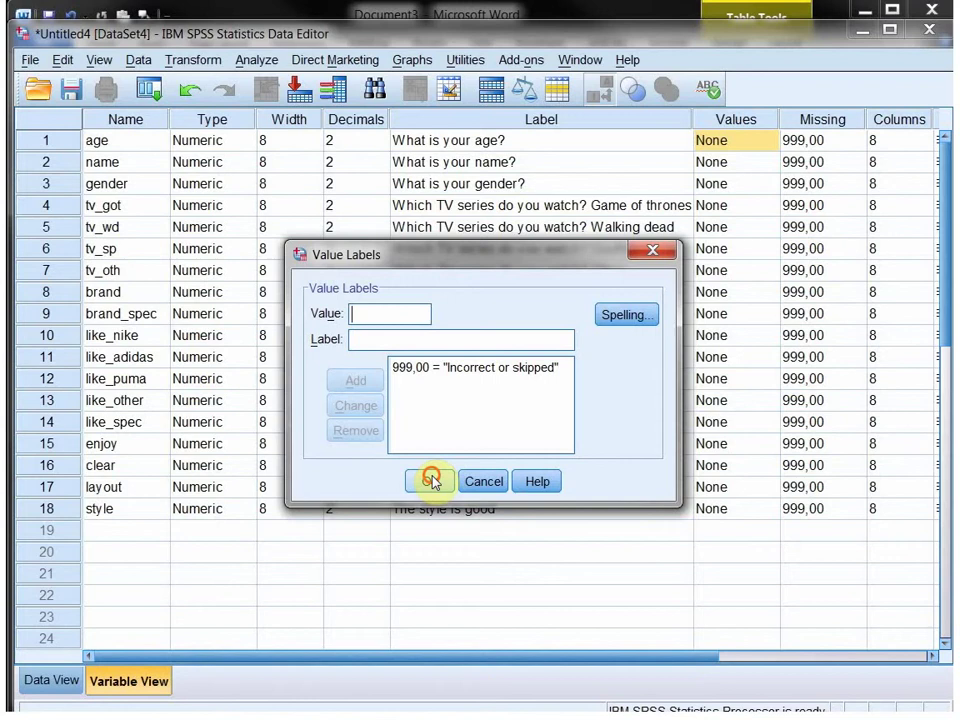
# Copy age's 999 value label into the Values cells of rows 2–18
pyautogui.rightClick(728, 148)
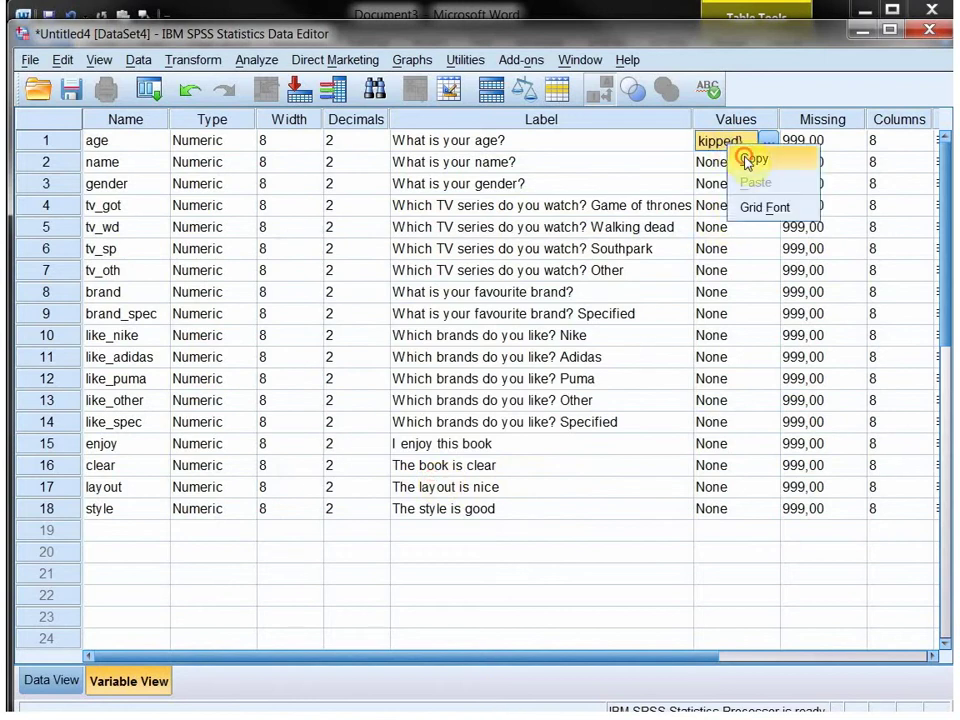
pyautogui.click(745, 157)
pyautogui.moveTo(730, 162); pyautogui.dragTo(733, 506)
pyautogui.rightClick(735, 507)
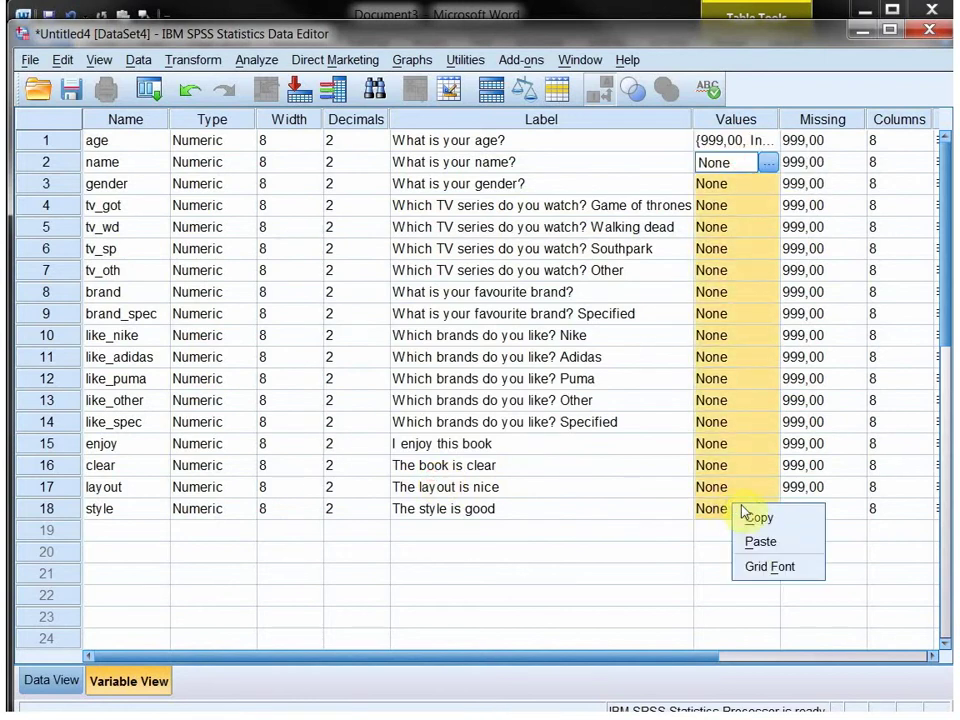
pyautogui.click(759, 541)
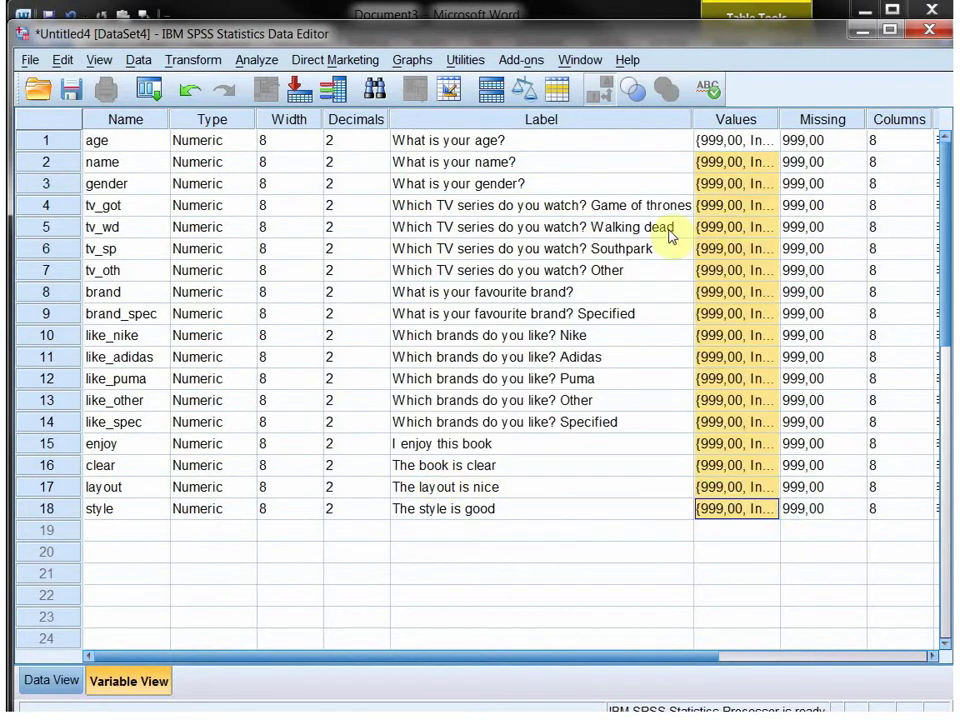
# Lower age's decimals to 0
pyautogui.click(349, 141)
pyautogui.click(383, 147)
pyautogui.click(383, 147)
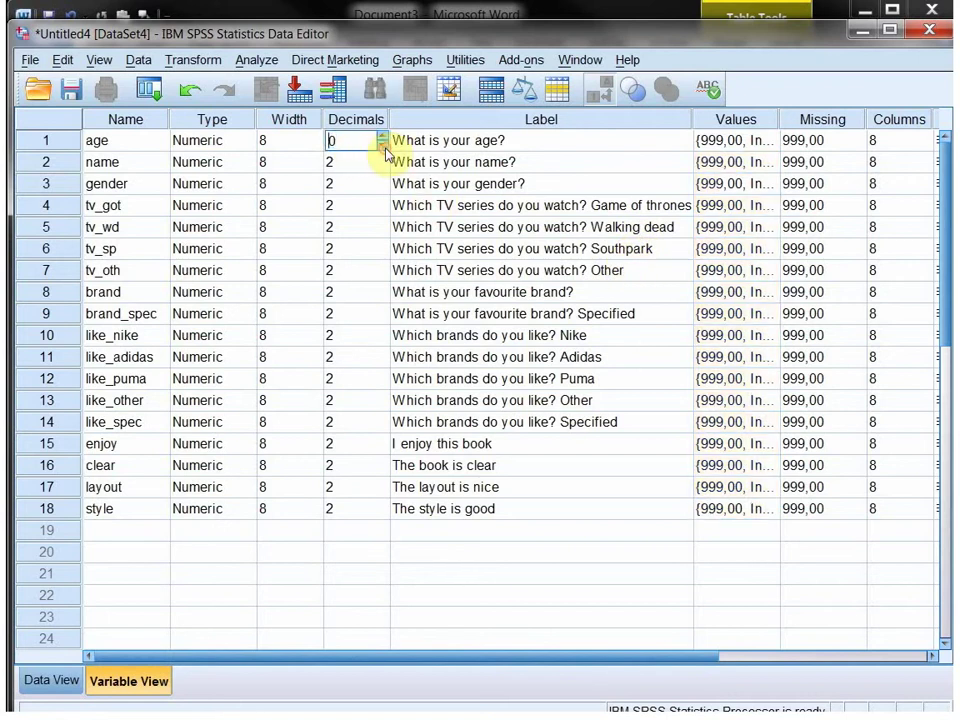
pyautogui.click(420, 161)
# Copy age's 0 decimals into the Decimals cells of rows 2–18
pyautogui.rightClick(347, 146)
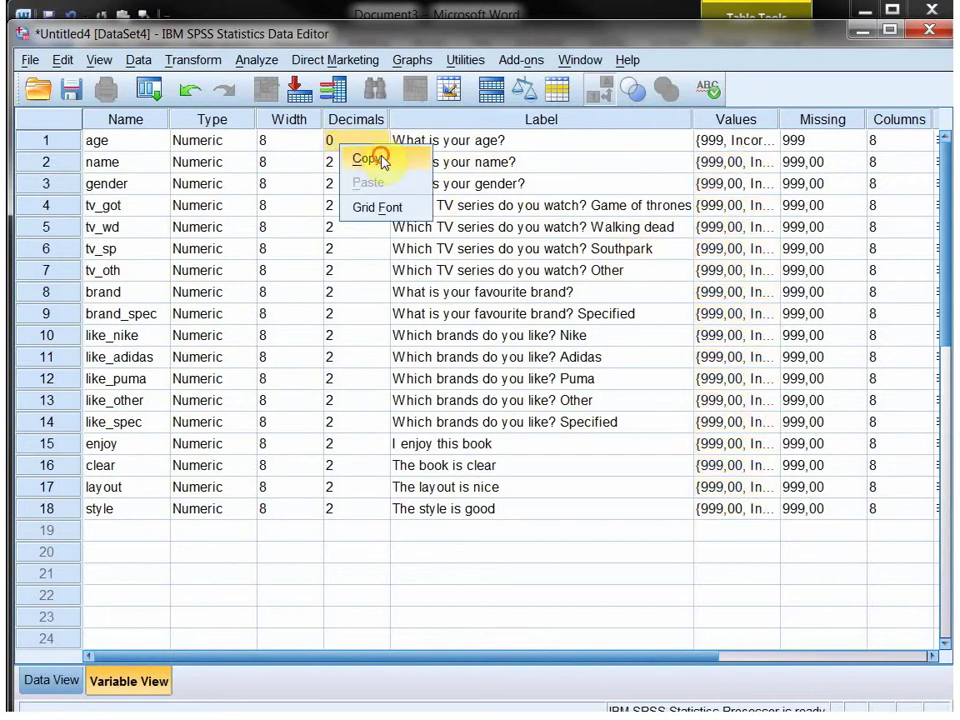
pyautogui.click(375, 156)
pyautogui.moveTo(358, 161); pyautogui.dragTo(349, 514)
pyautogui.rightClick(349, 510)
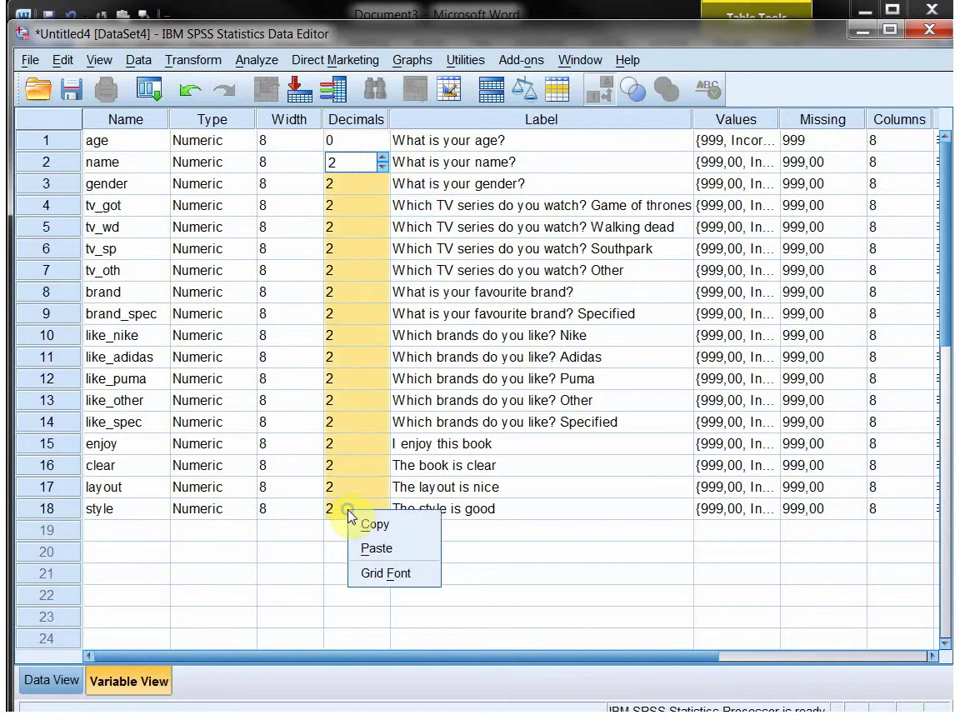
pyautogui.click(391, 553)
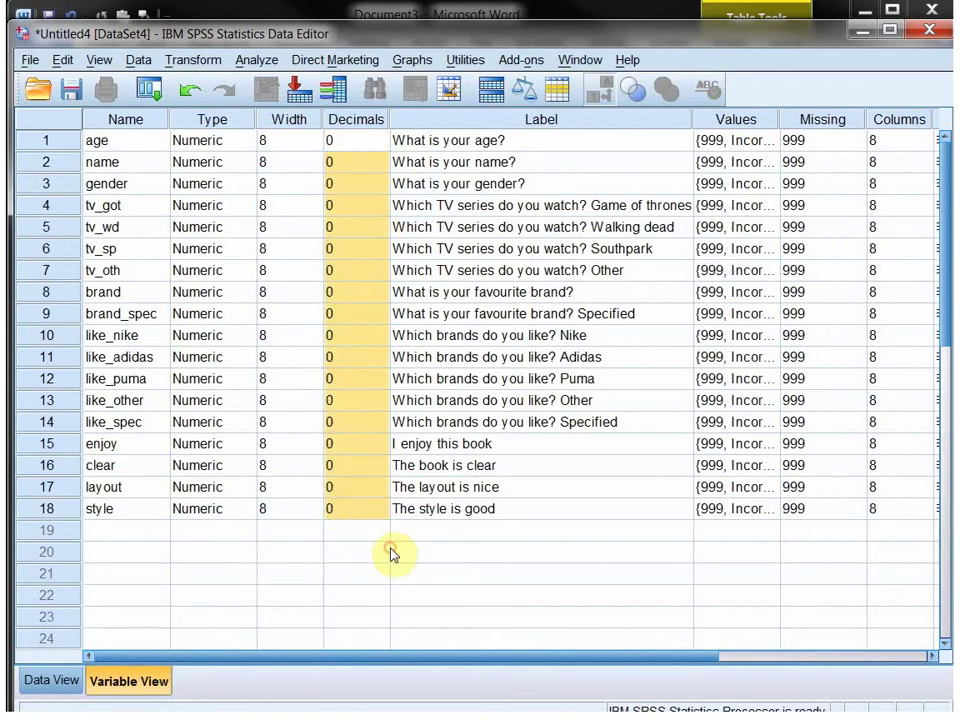
pyautogui.click(481, 170)
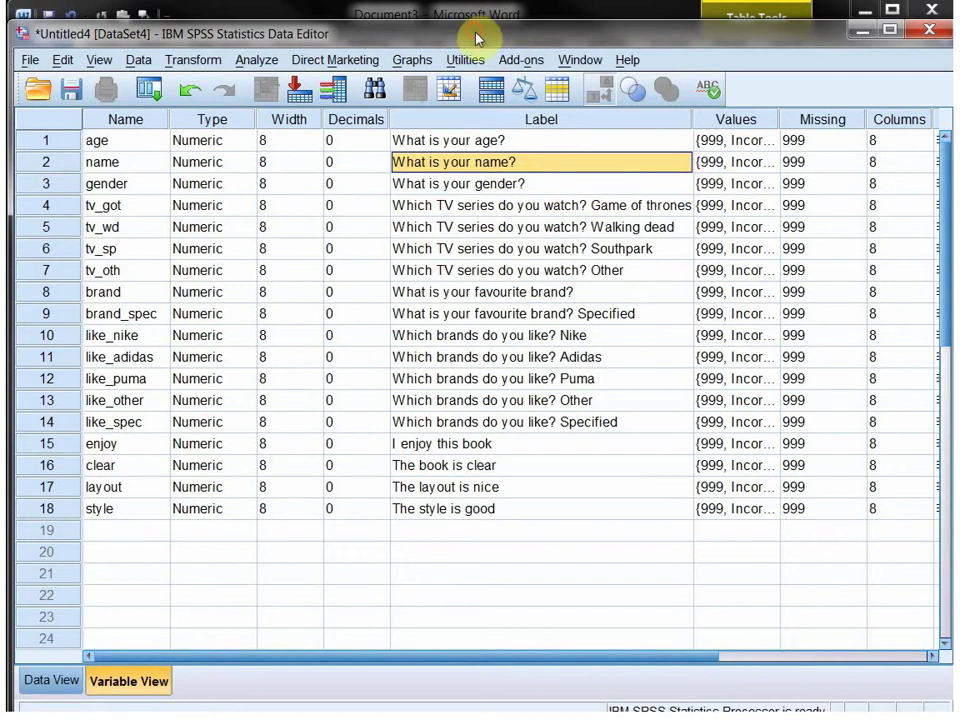
# Move the Values column next to Decimals and place SPSS beside the questionnaire
pyautogui.click(728, 120)
pyautogui.moveTo(736, 120); pyautogui.dragTo(385, 122)
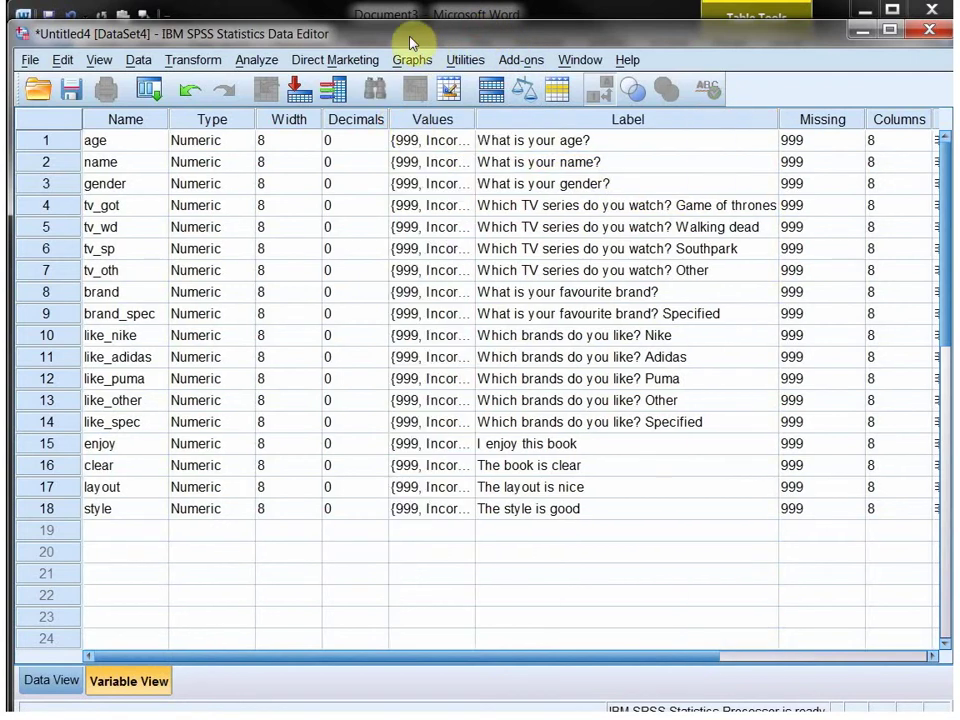
pyautogui.moveTo(407, 38); pyautogui.dragTo(680, 48)
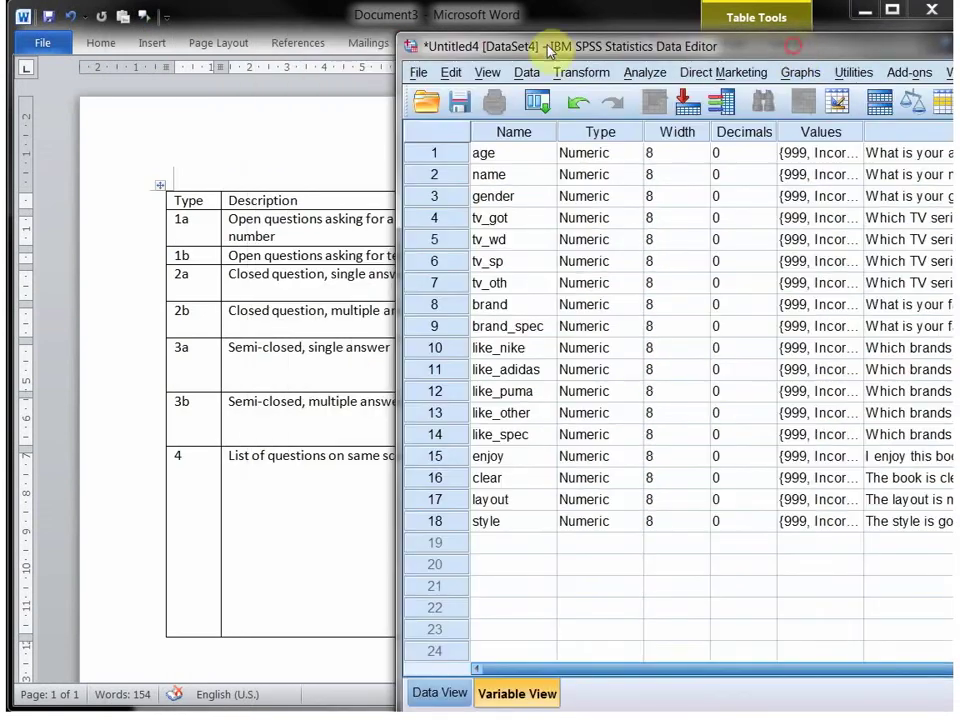
pyautogui.click(558, 24)
pyautogui.moveTo(558, 24); pyautogui.dragTo(212, 17)
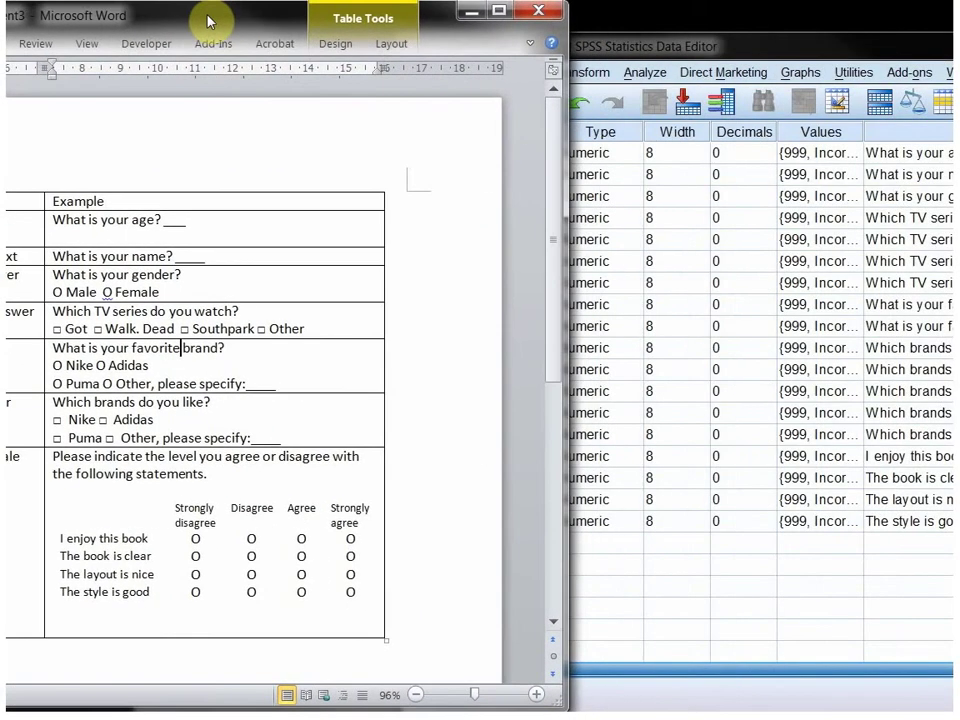
pyautogui.moveTo(724, 51); pyautogui.dragTo(692, 49)
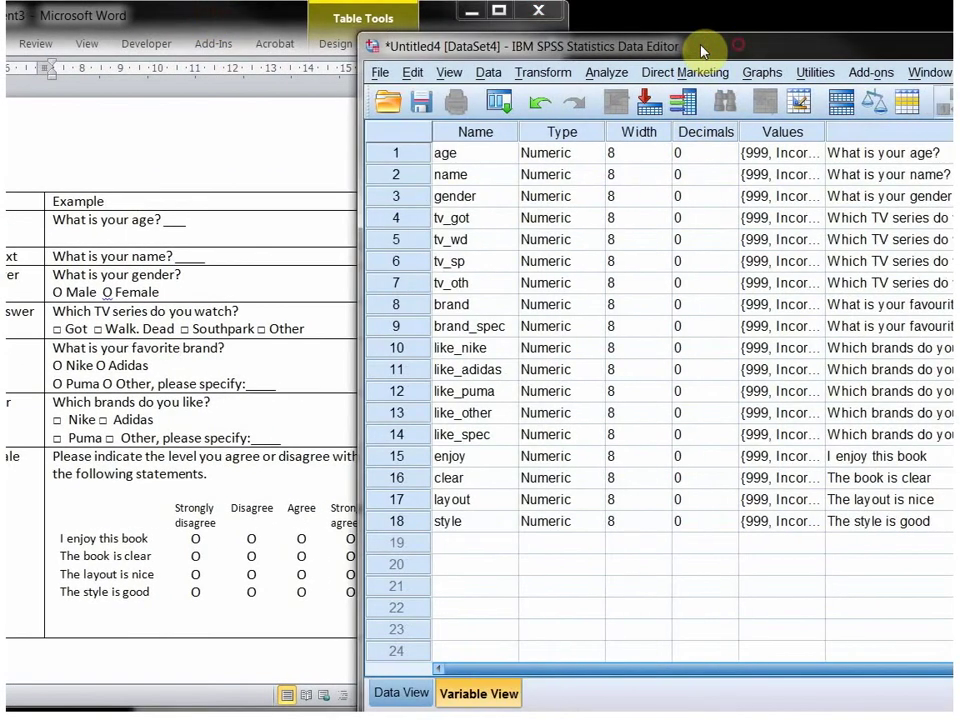
# Add the gender value labels 1 = Male and 2 = Female
pyautogui.click(790, 196)
pyautogui.click(813, 200)
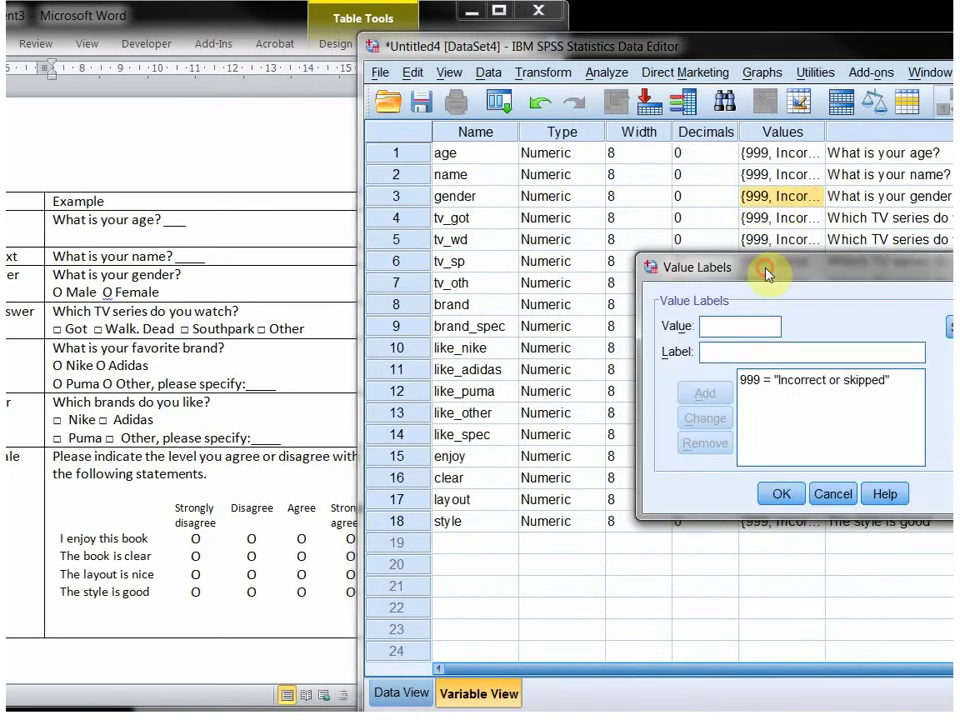
pyautogui.moveTo(707, 266); pyautogui.dragTo(678, 256)
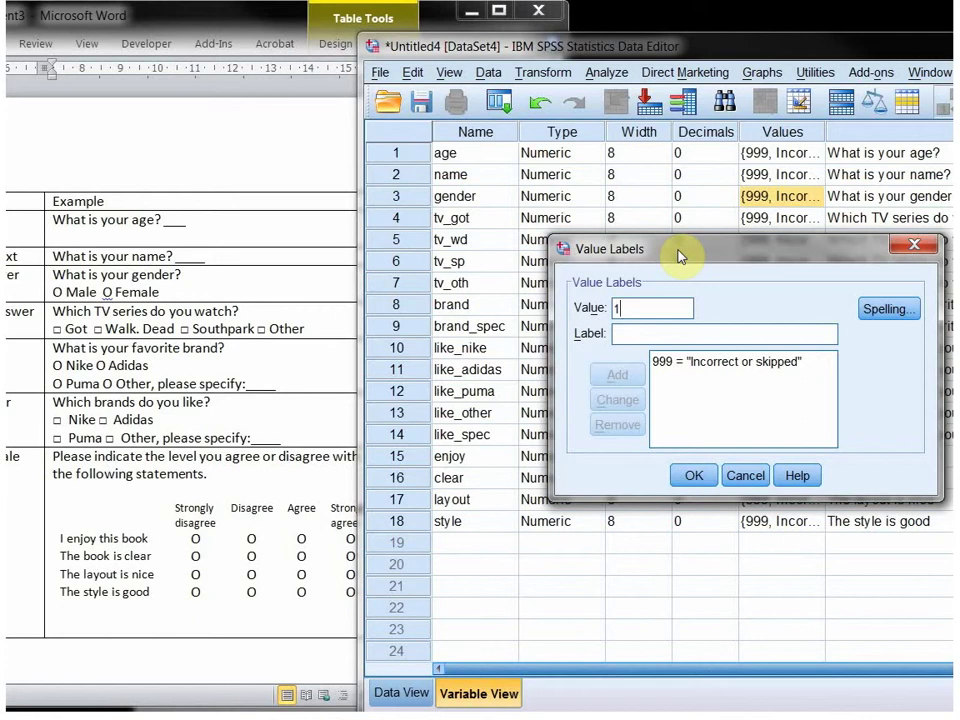
pyautogui.press('Tab')
pyautogui.write('Male')
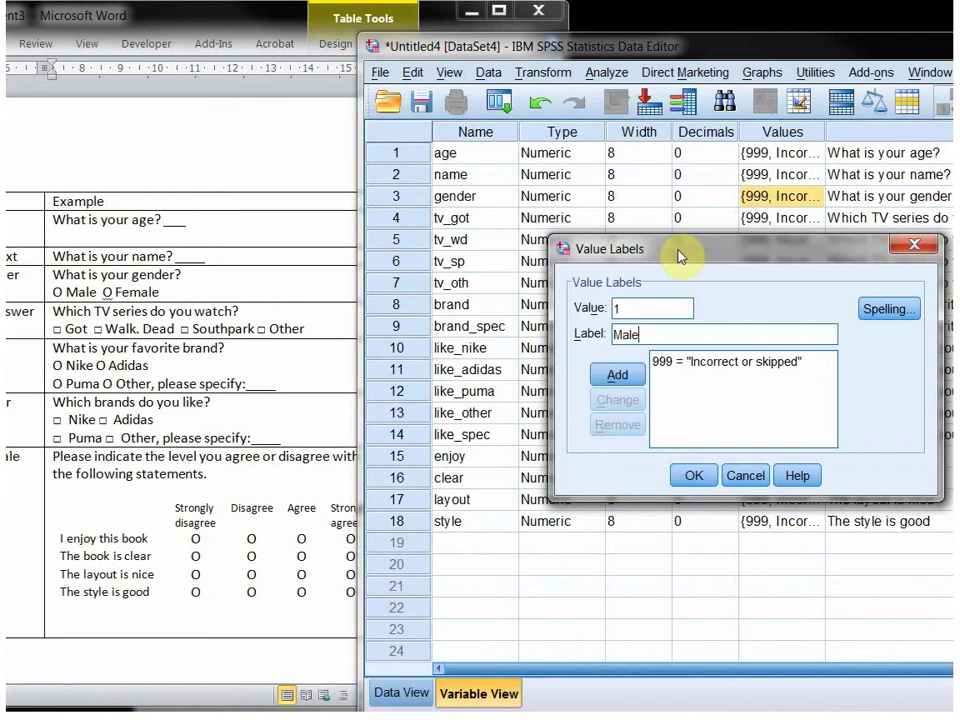
pyautogui.press('Return')
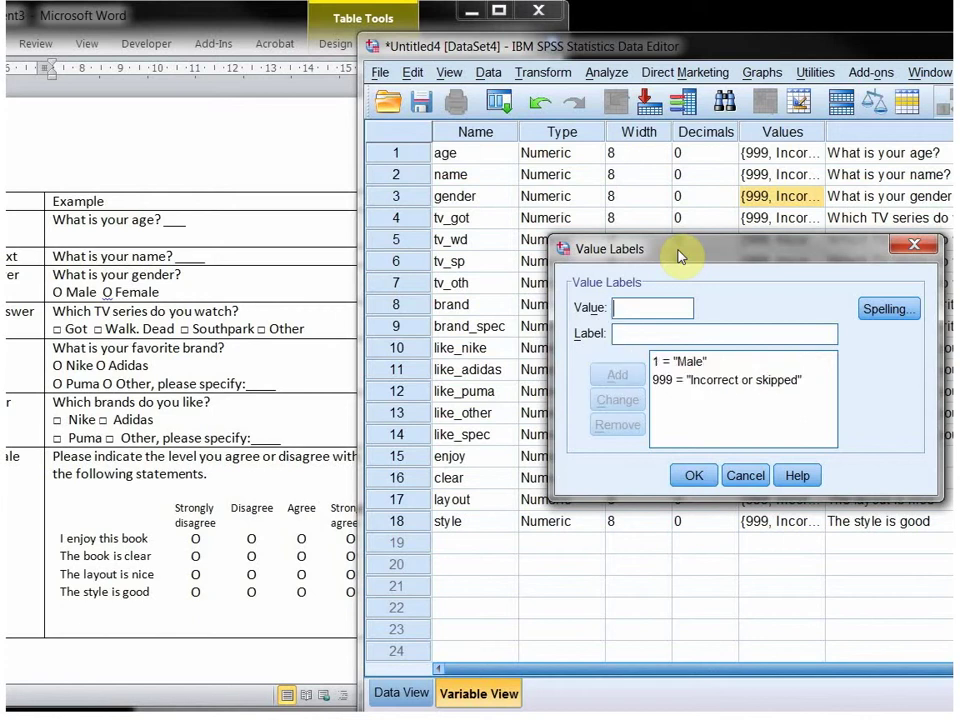
pyautogui.press('Tab')
pyautogui.write('Female')
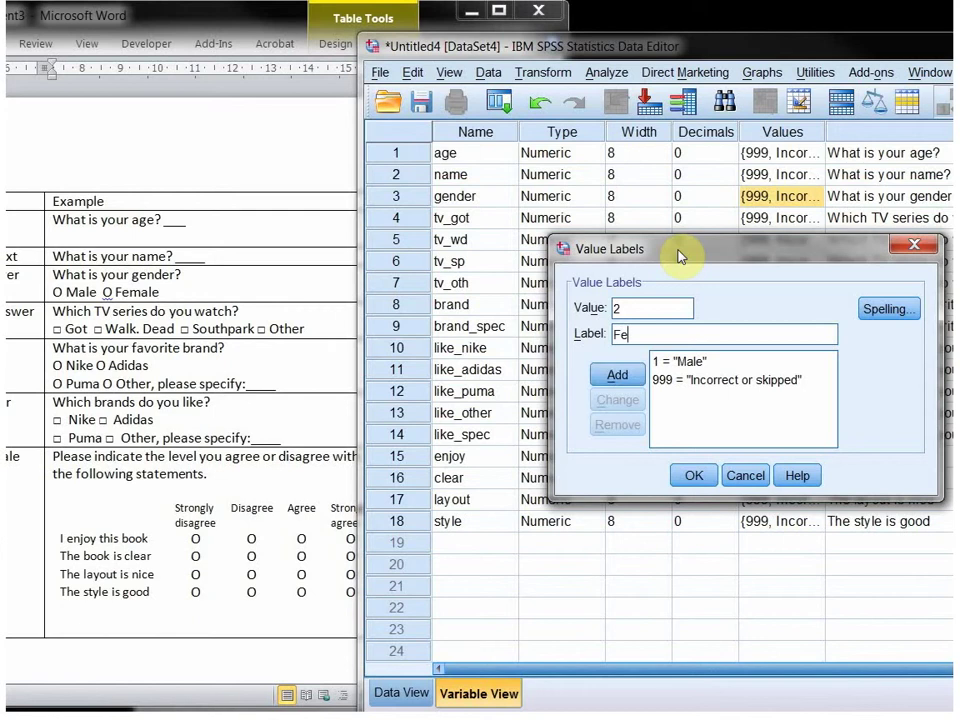
pyautogui.press('Return')
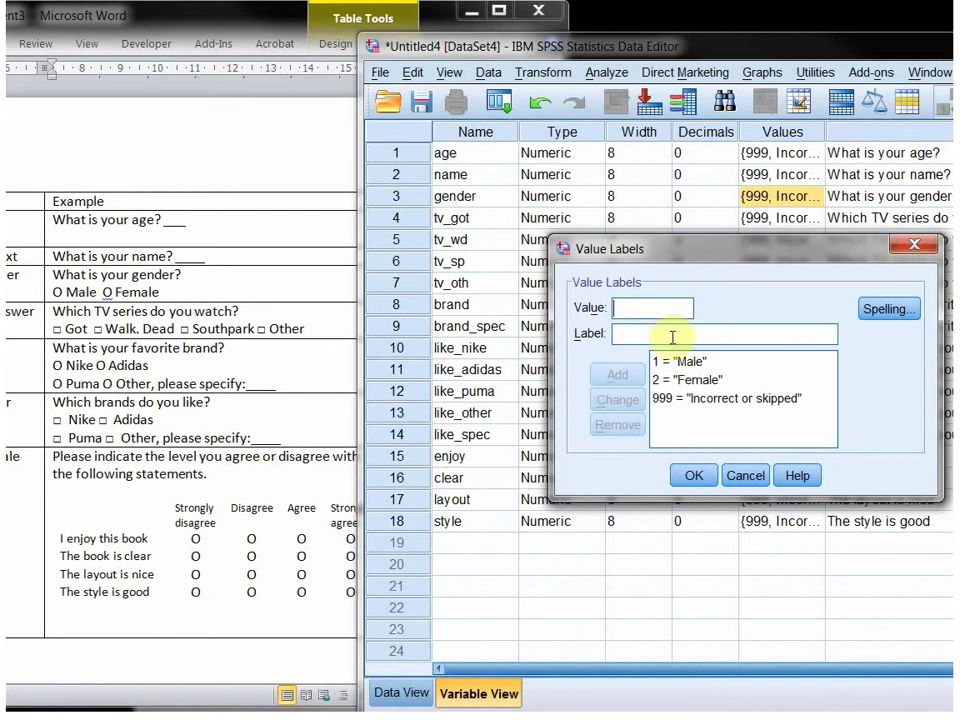
pyautogui.click(694, 475)
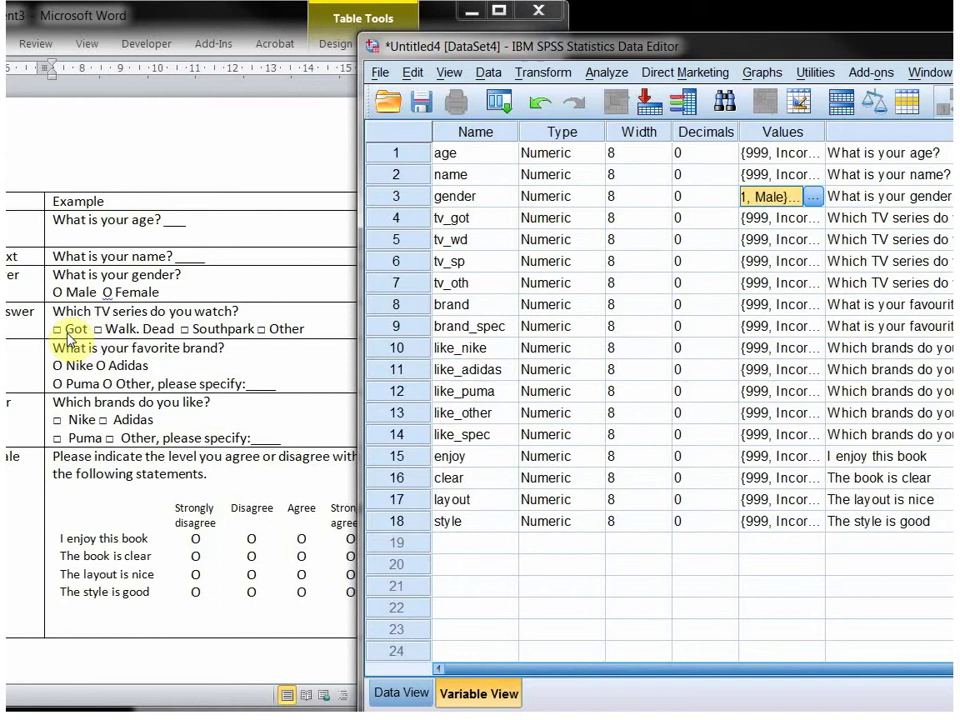
# Give tv_got the value labels 0 = No and 1 = Yes
pyautogui.click(762, 220)
pyautogui.click(815, 220)
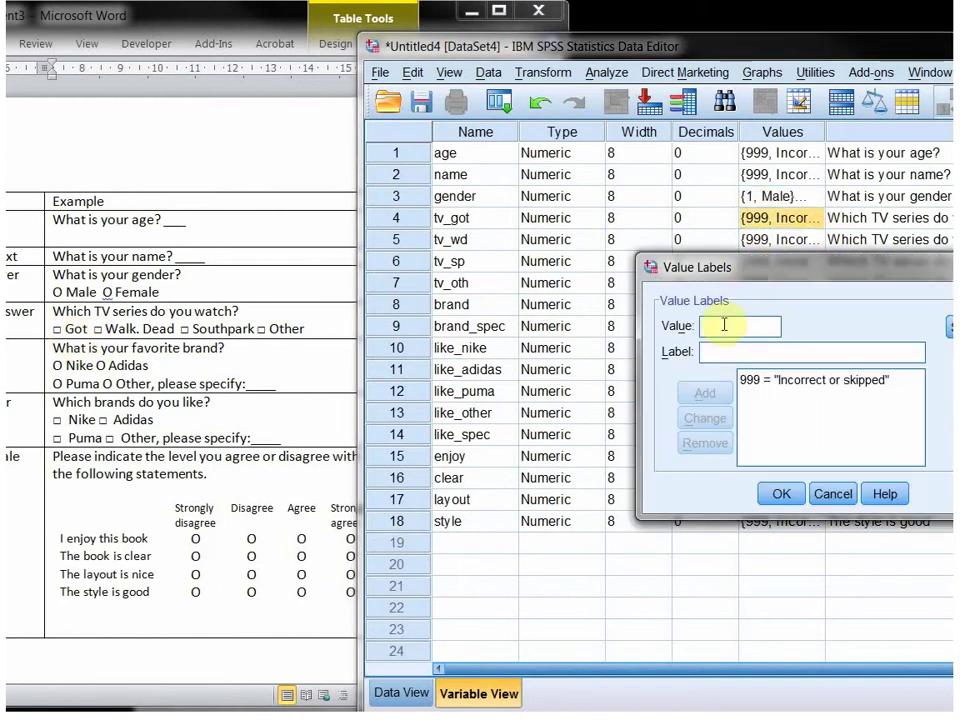
pyautogui.write('0')
pyautogui.press('Tab')
pyautogui.write('No')
pyautogui.press('Return')
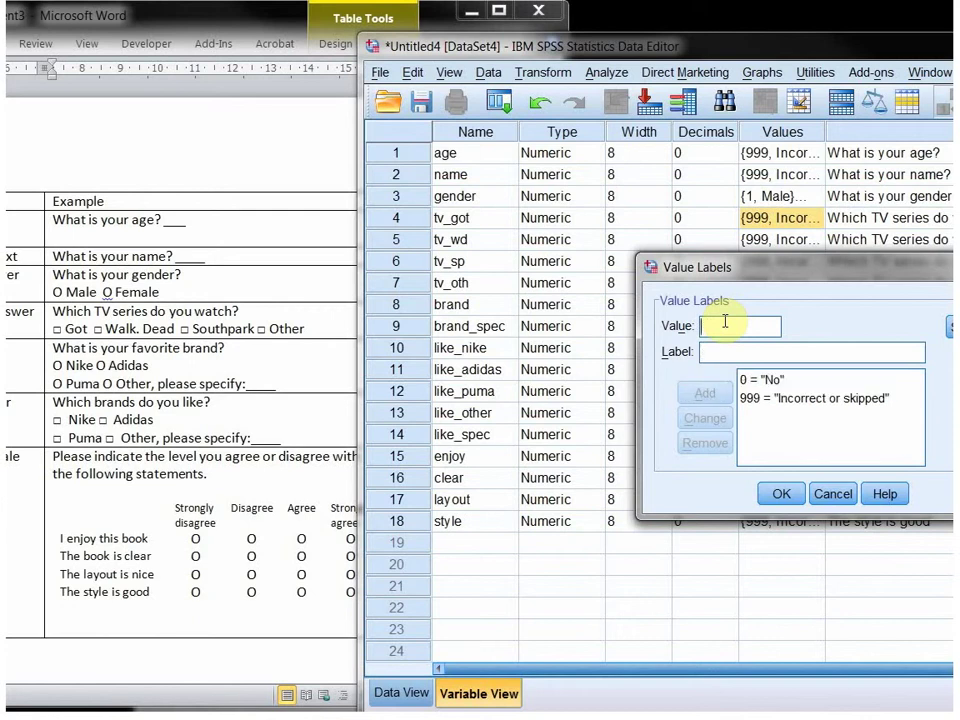
pyautogui.write('Yes')
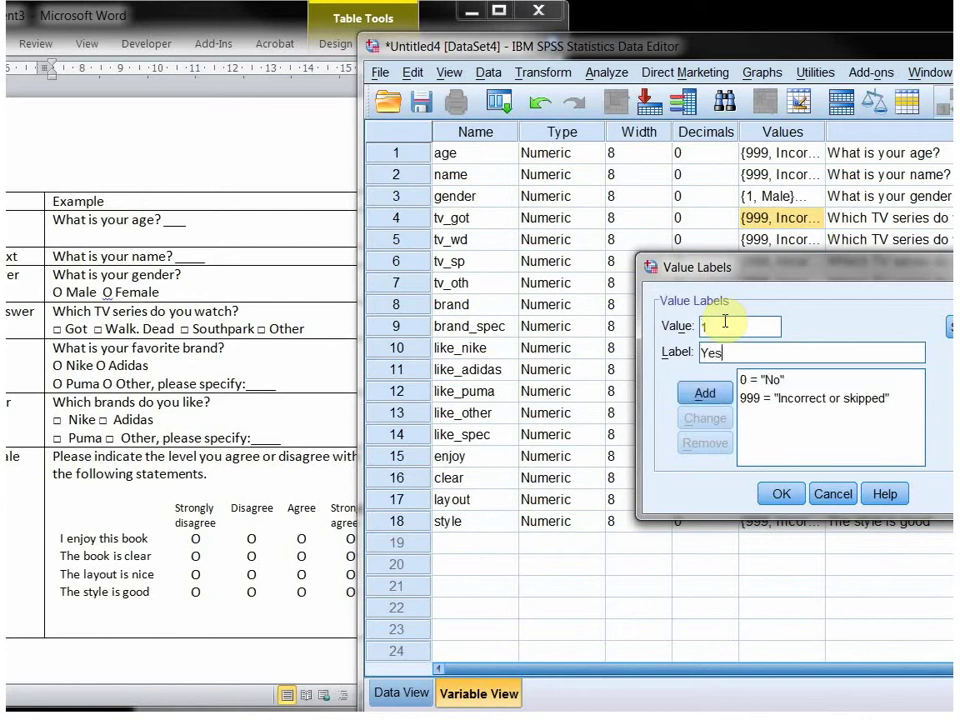
pyautogui.press('Return')
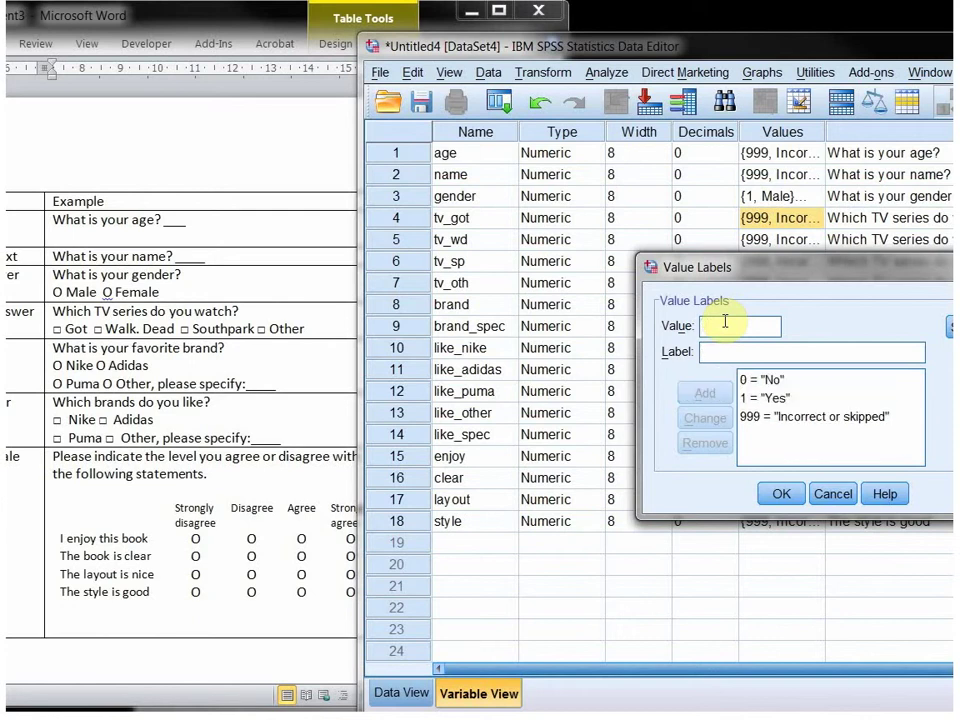
pyautogui.click(767, 491)
# Copy tv_got's No/Yes labels to tv_wd, tv_sp and tv_oth
pyautogui.rightClick(770, 220)
pyautogui.click(786, 238)
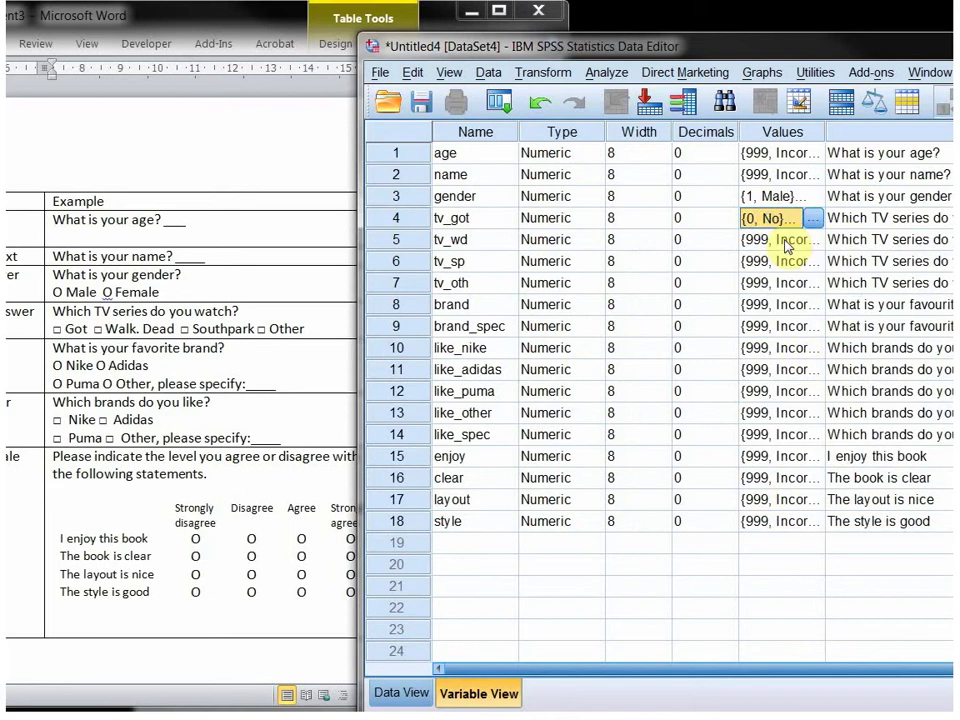
pyautogui.moveTo(785, 241); pyautogui.dragTo(785, 283)
pyautogui.rightClick(785, 287)
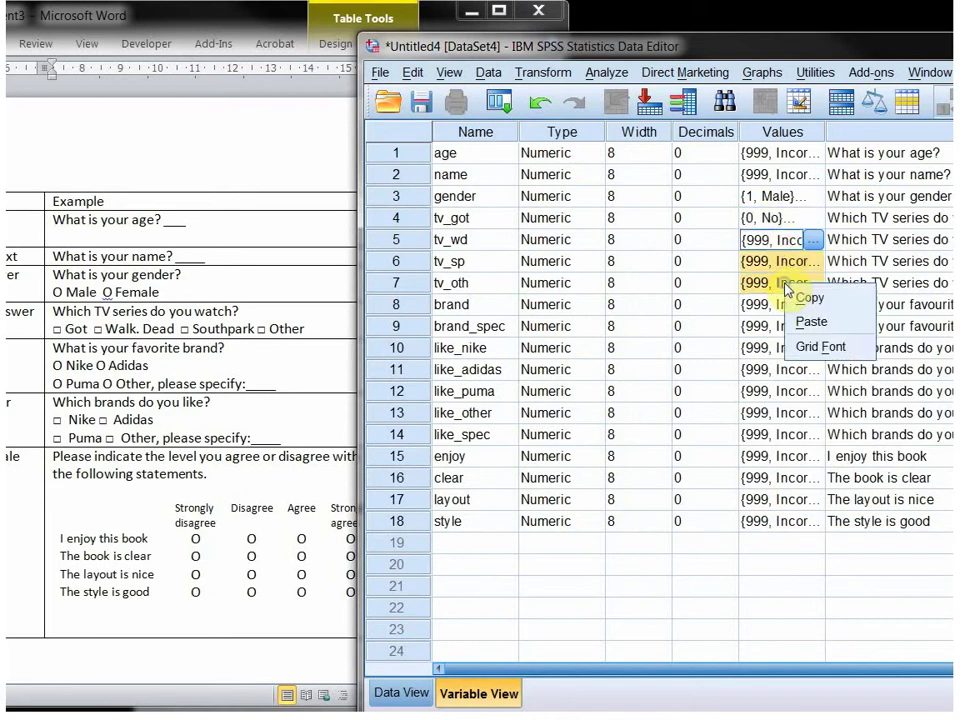
pyautogui.click(808, 321)
pyautogui.click(778, 305)
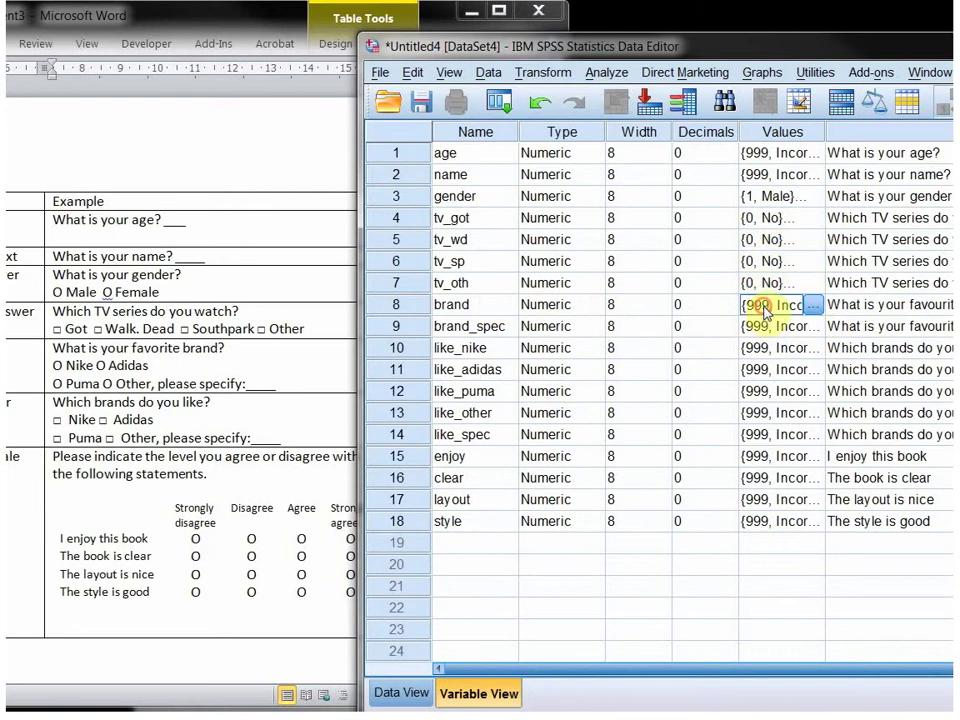
# Label brand's codes 1 = Nike, 2 = Adidas, 3 = Puma and 4 = Other
pyautogui.click(812, 305)
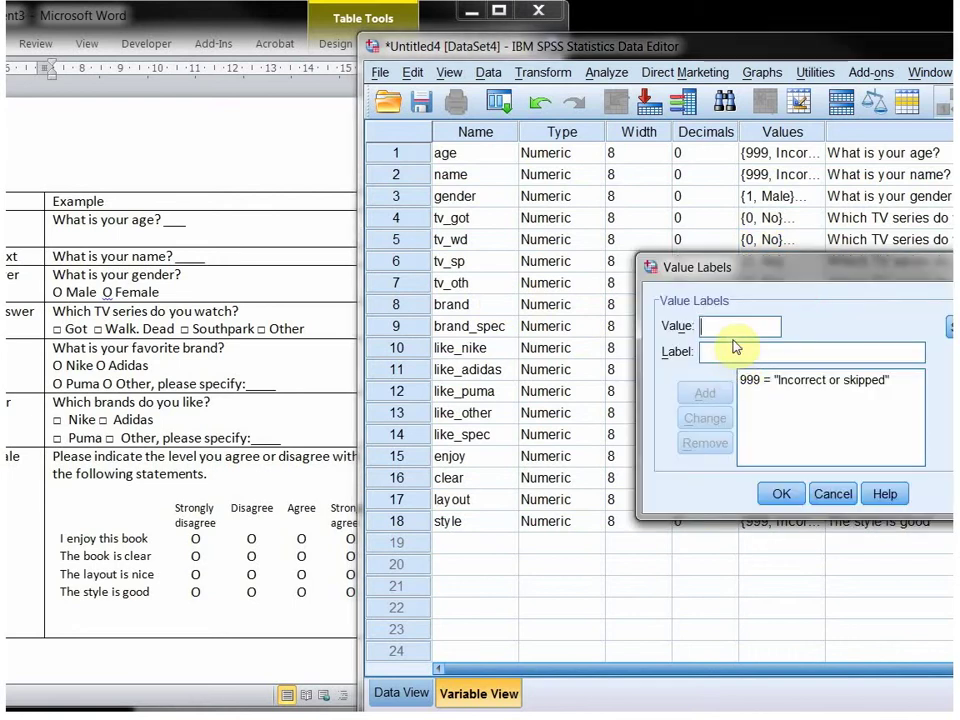
pyautogui.write('Nike')
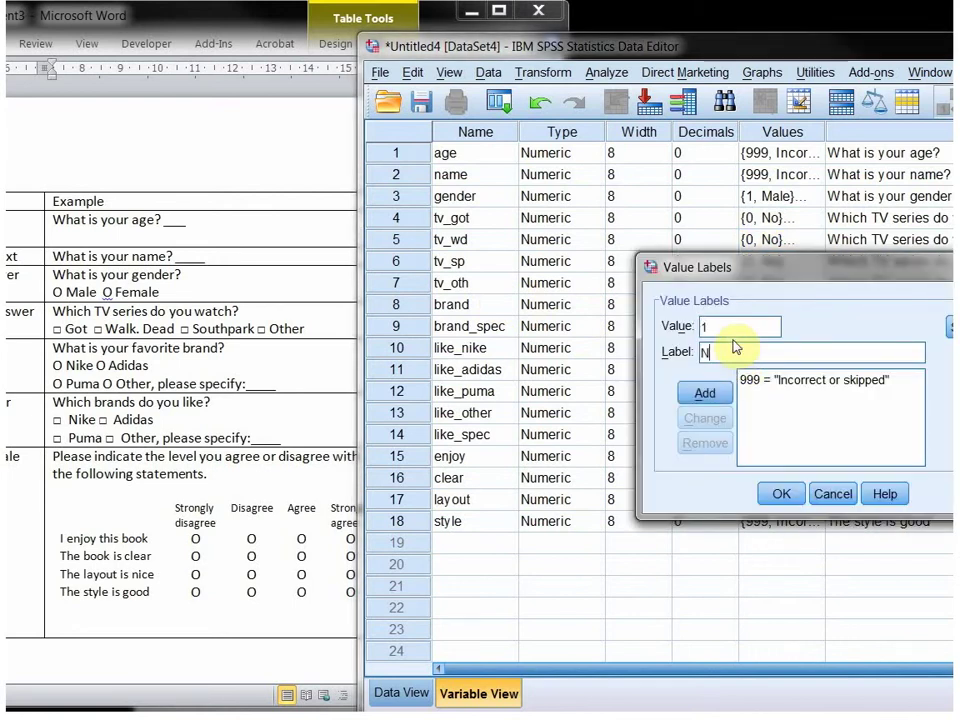
pyautogui.press('Return')
pyautogui.write('2')
pyautogui.press('Tab')
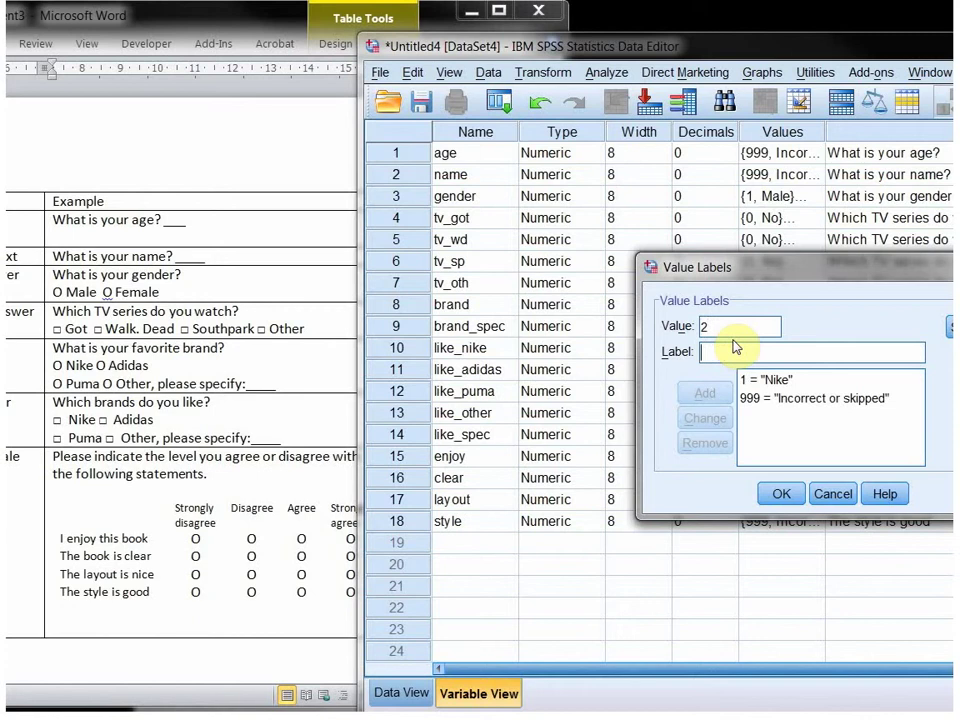
pyautogui.write('Adid')
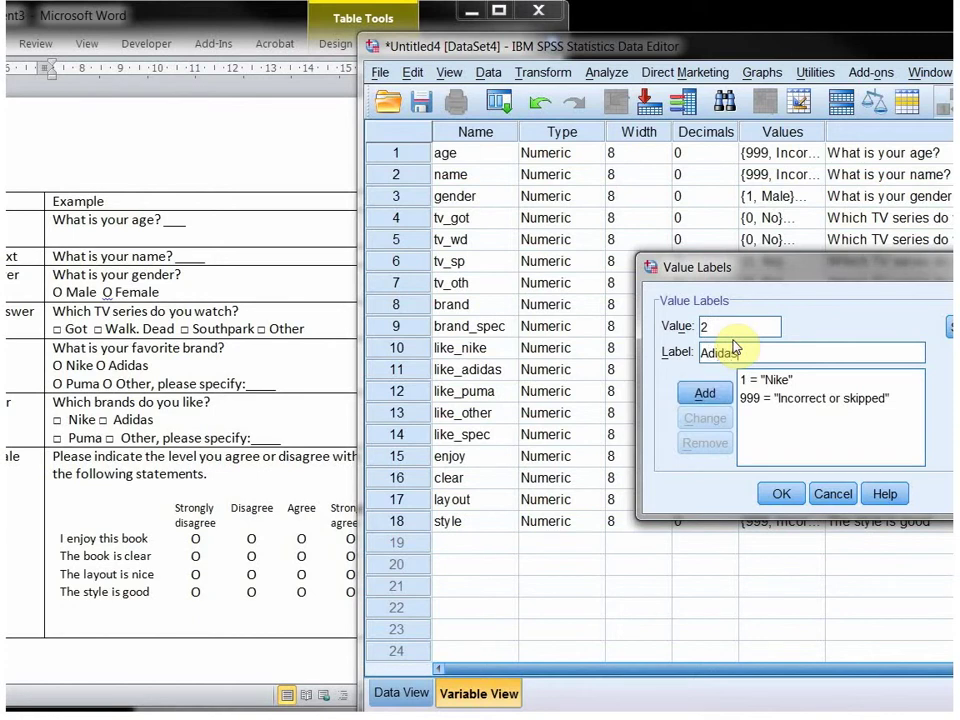
pyautogui.write('as')
pyautogui.press('Return')
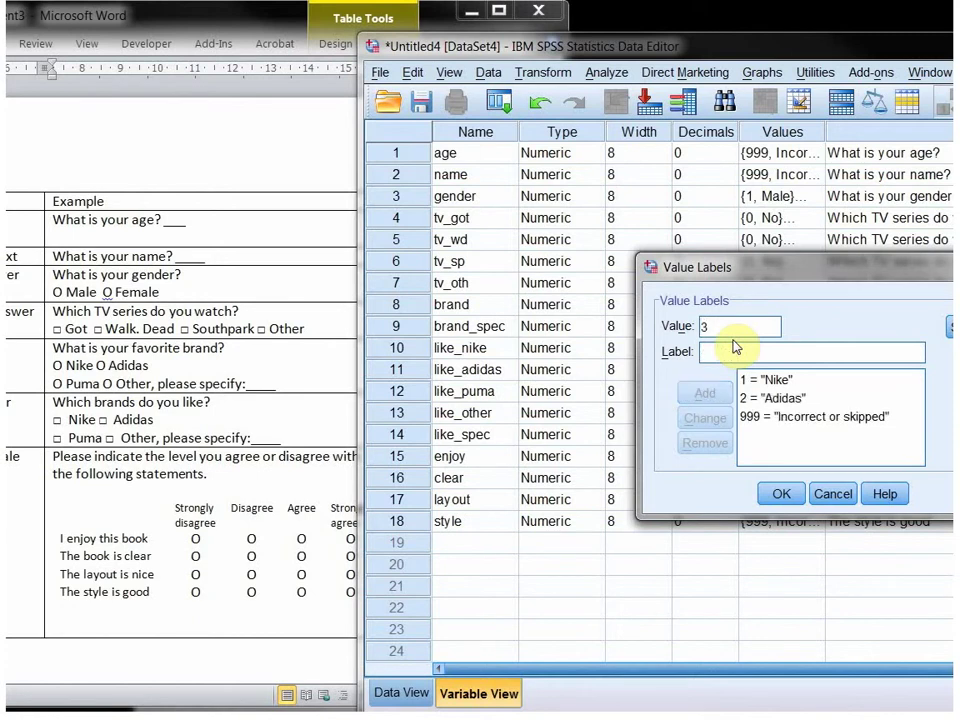
pyautogui.write('Puma')
pyautogui.press('Return')
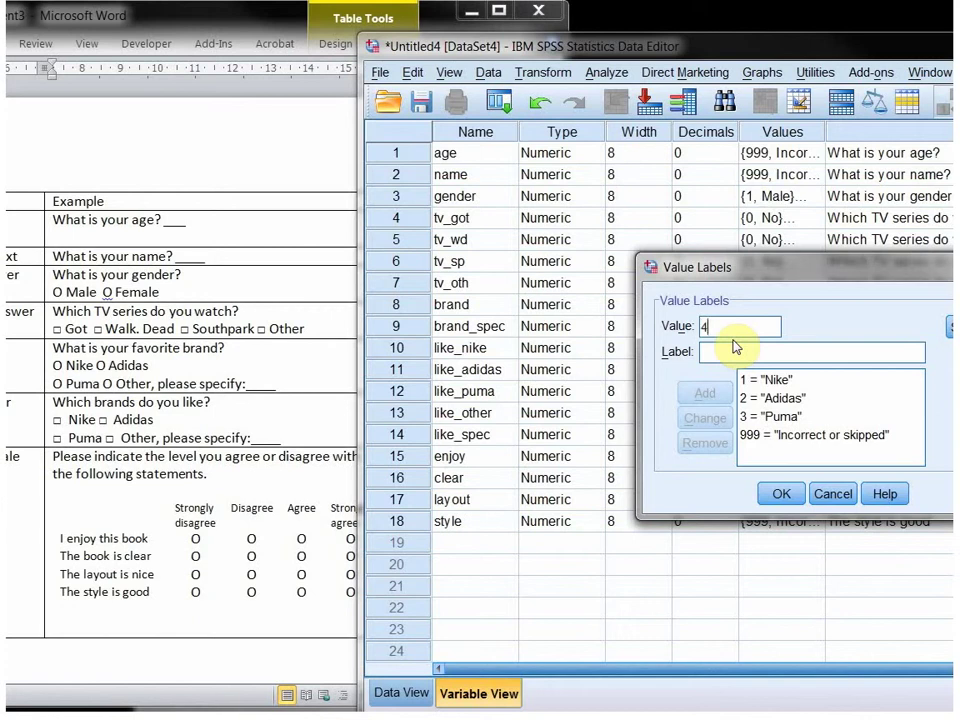
pyautogui.write('Other')
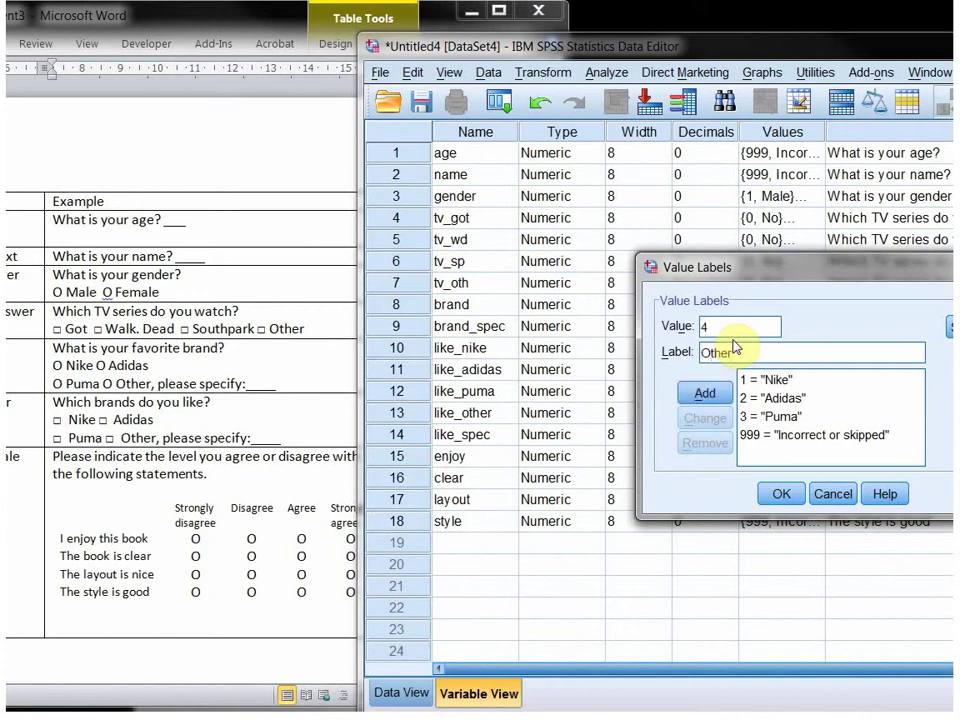
pyautogui.press('Return')
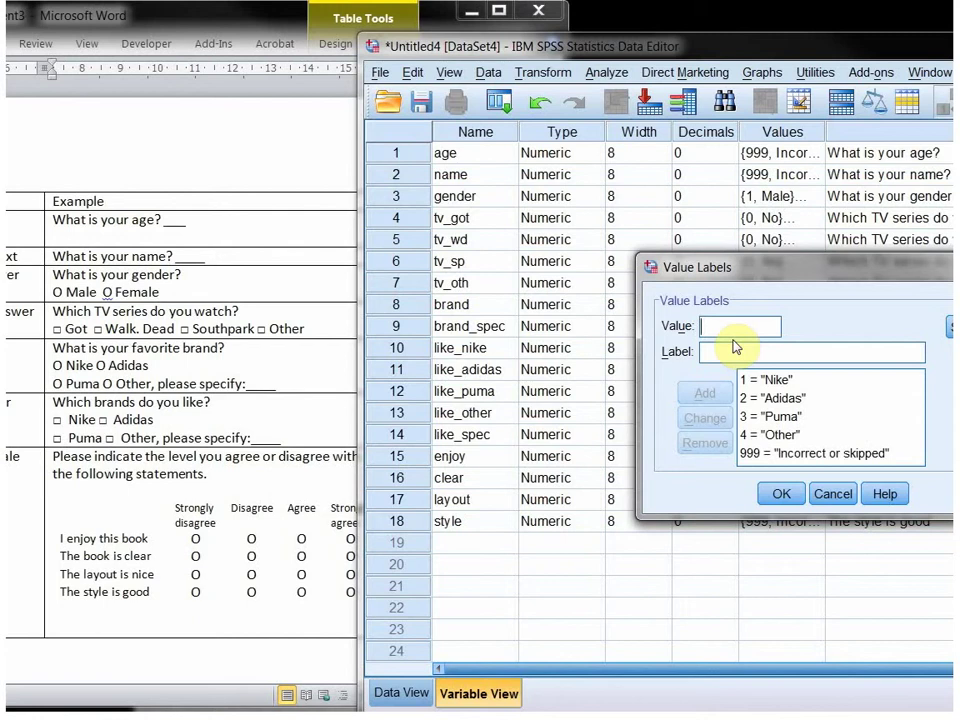
pyautogui.click(781, 494)
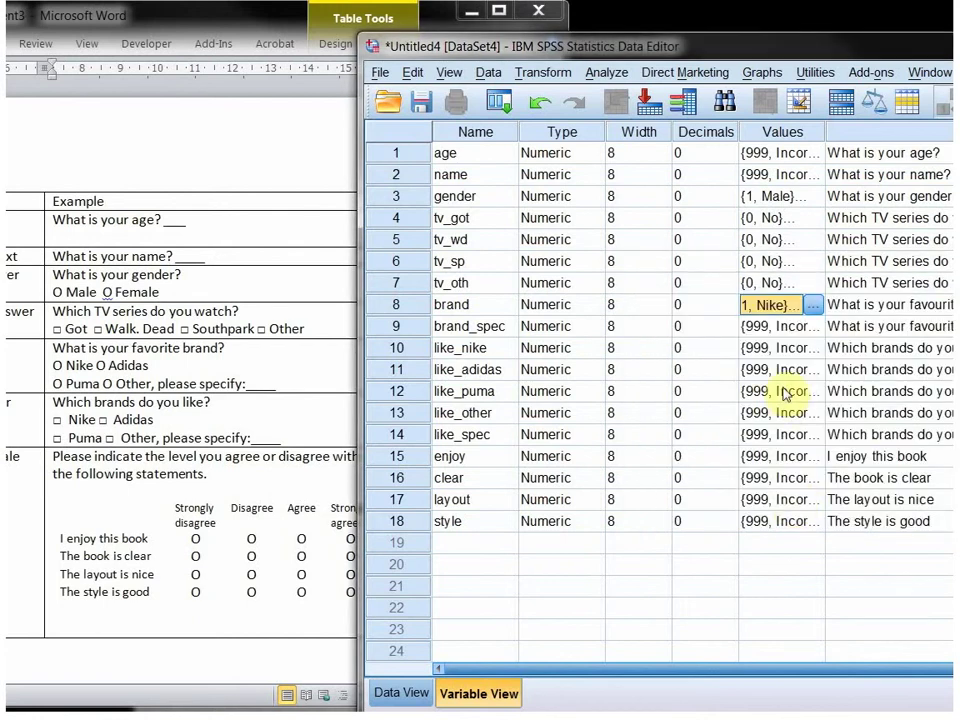
# Copy tv_got's 0 = No / 1 = Yes labels into like_nike through like_spec
pyautogui.click(774, 327)
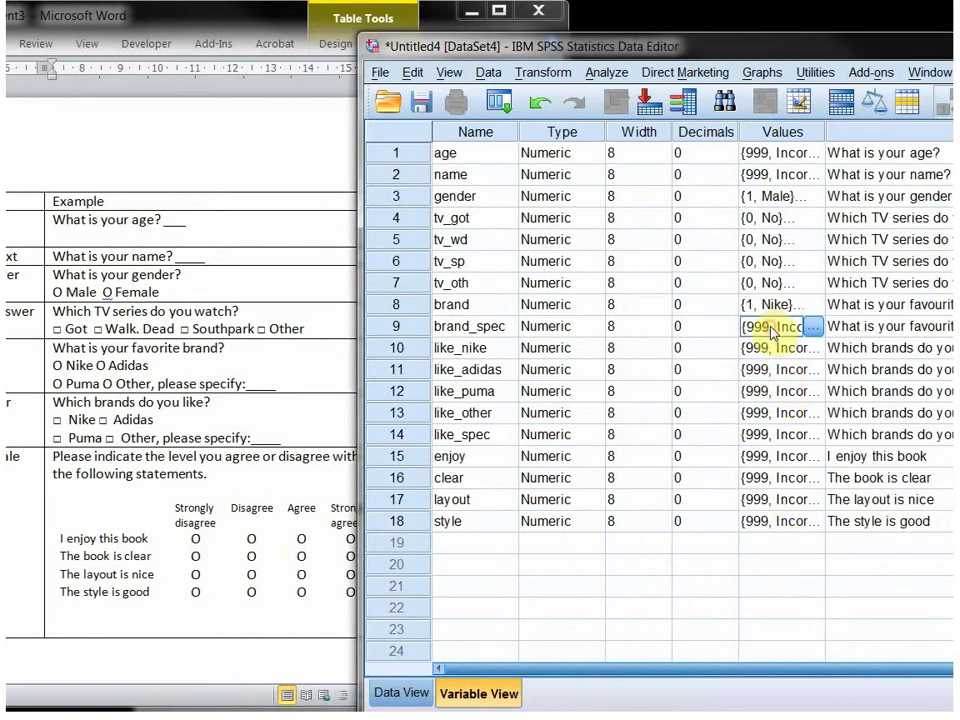
pyautogui.click(774, 348)
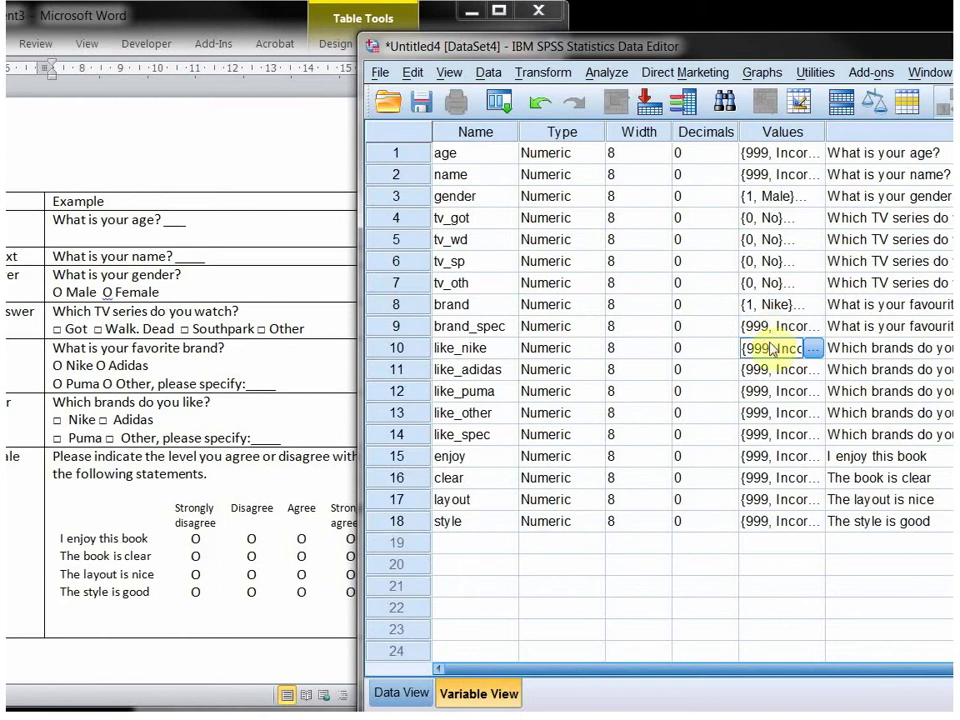
pyautogui.click(814, 350)
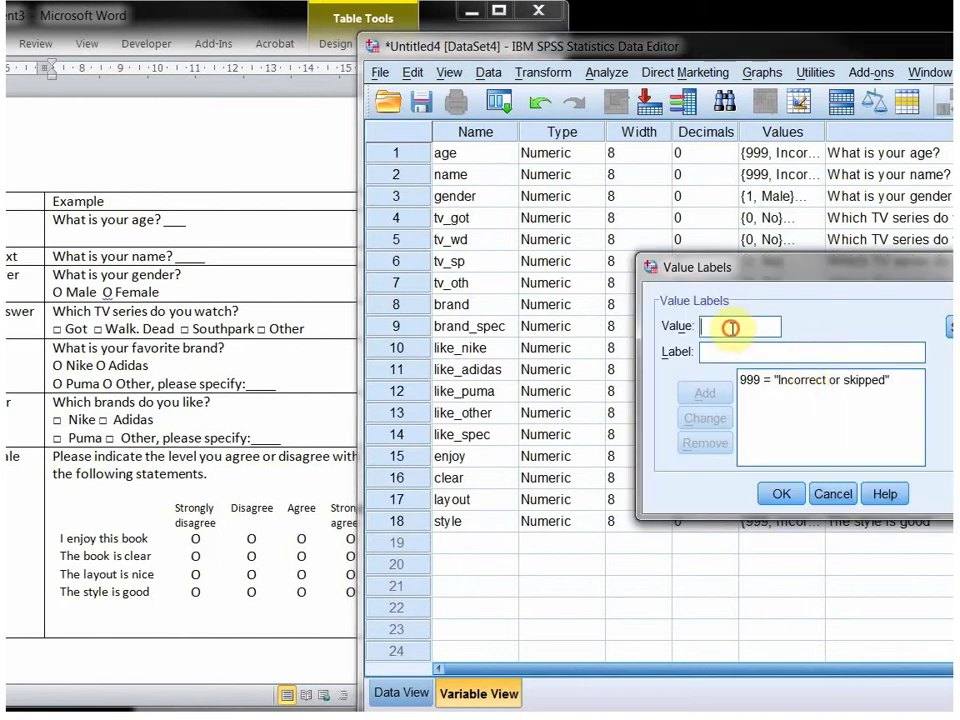
pyautogui.click(831, 493)
pyautogui.rightClick(812, 218)
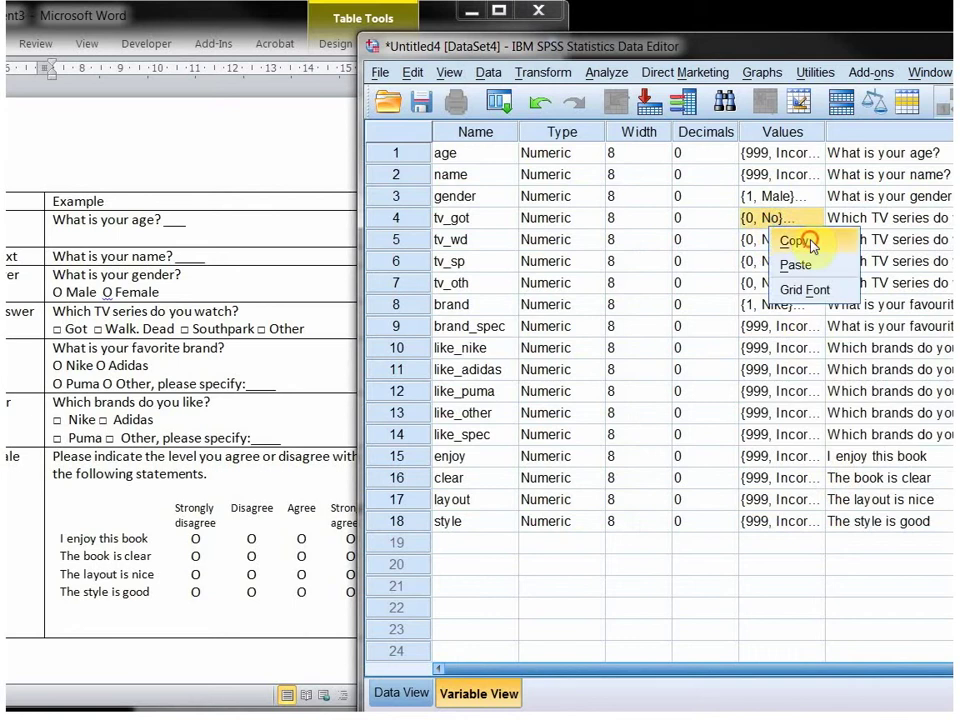
pyautogui.click(835, 242)
pyautogui.moveTo(795, 333); pyautogui.dragTo(797, 440)
pyautogui.moveTo(758, 348); pyautogui.dragTo(768, 441)
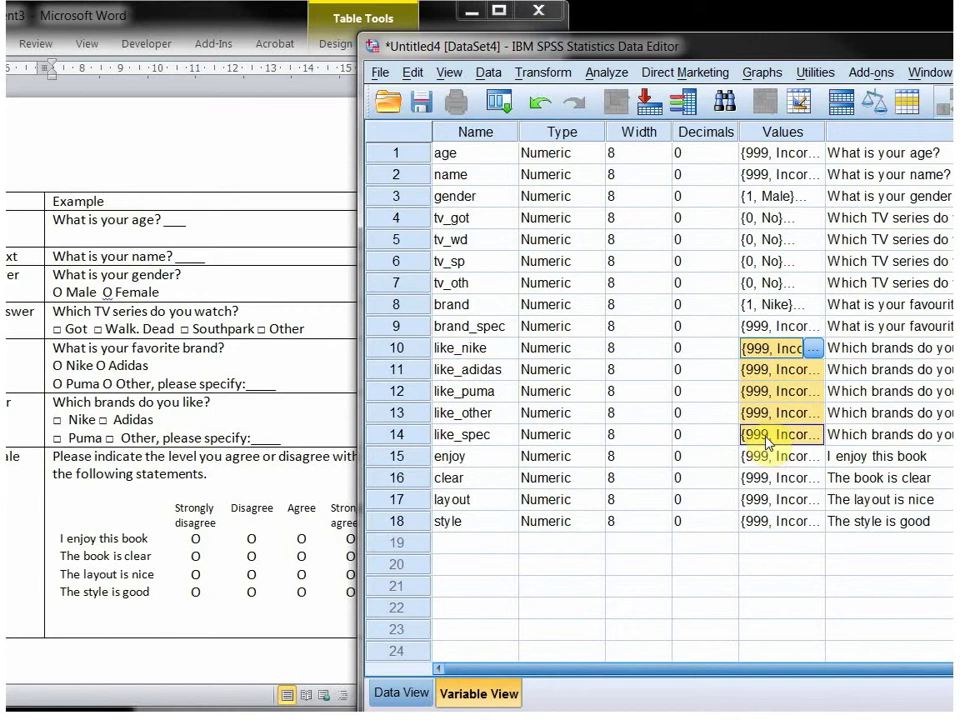
pyautogui.rightClick(830, 497)
pyautogui.click(853, 531)
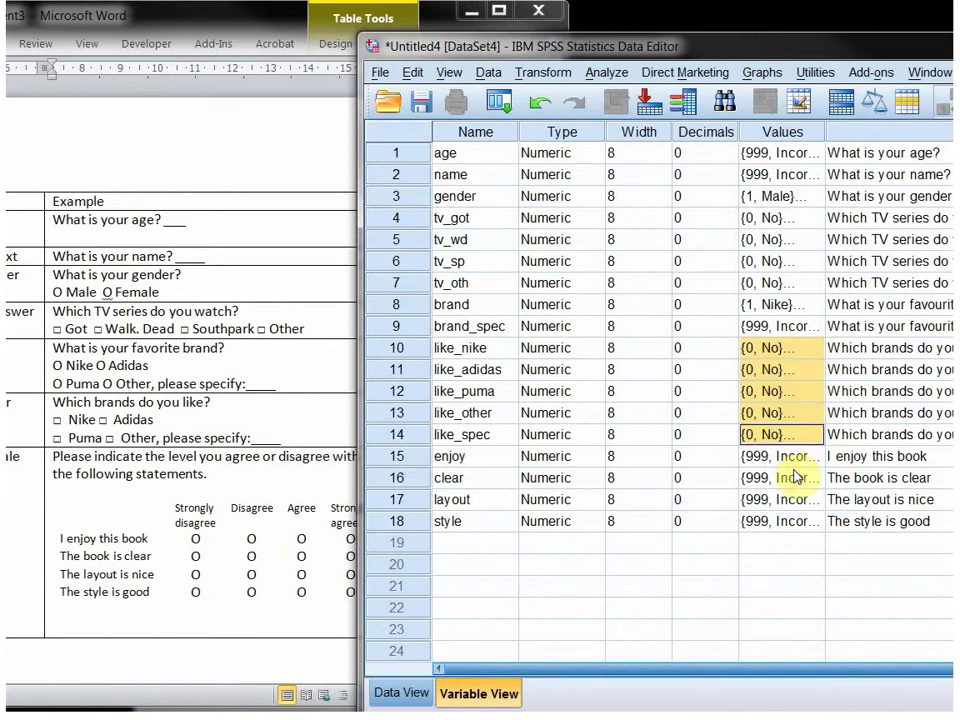
# Remove the No and Yes labels from like_spec so it keeps only 999
pyautogui.click(806, 437)
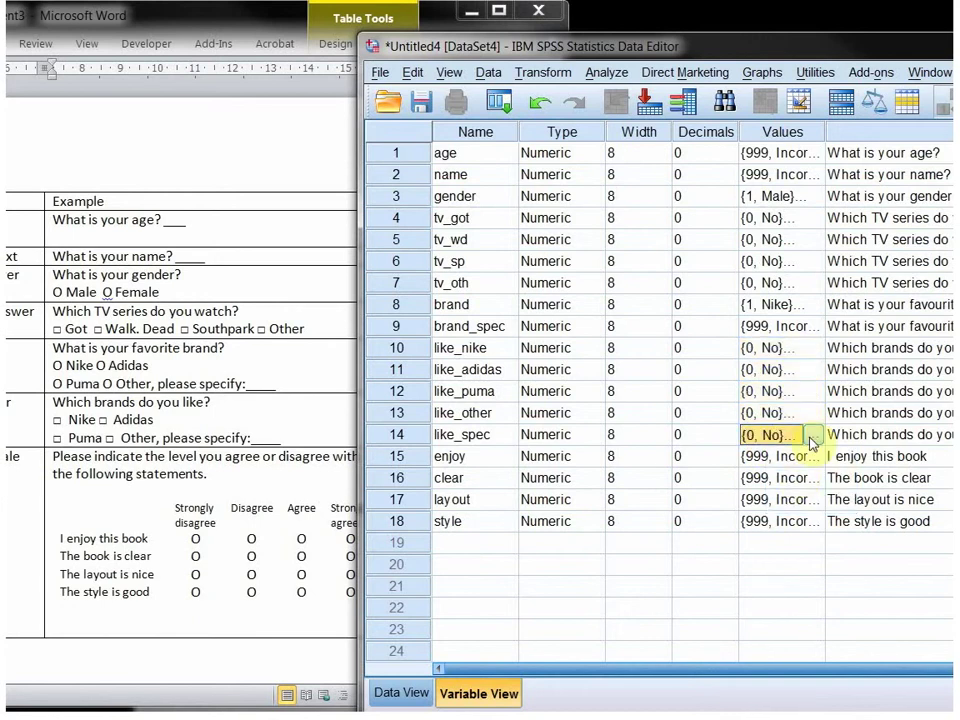
pyautogui.click(812, 438)
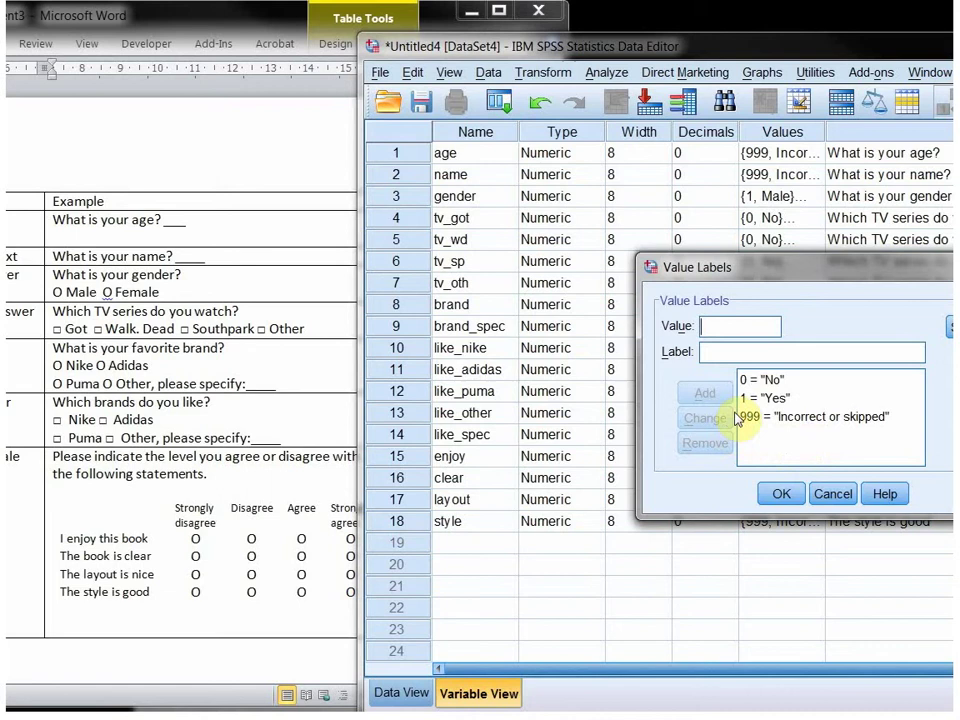
pyautogui.click(750, 381)
pyautogui.click(706, 442)
pyautogui.click(752, 381)
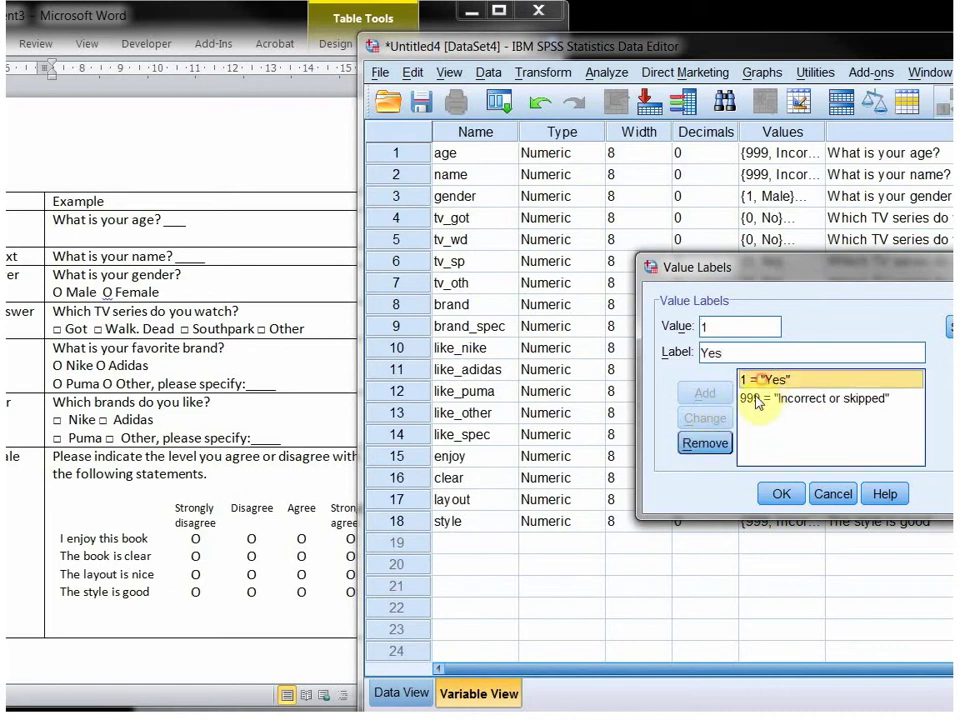
pyautogui.click(706, 443)
pyautogui.click(781, 494)
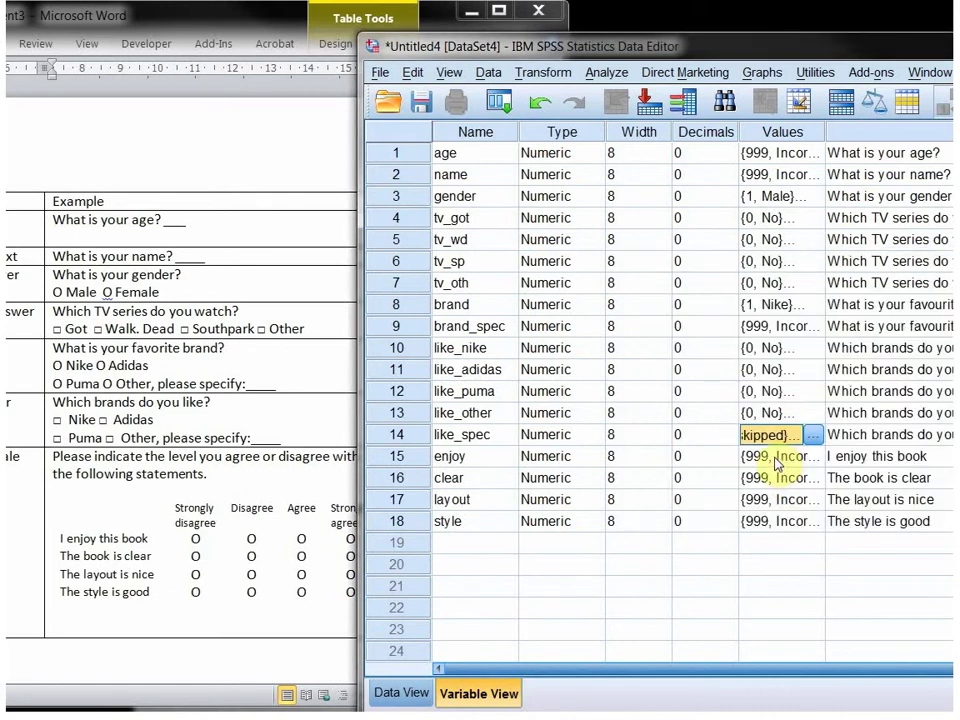
pyautogui.click(776, 460)
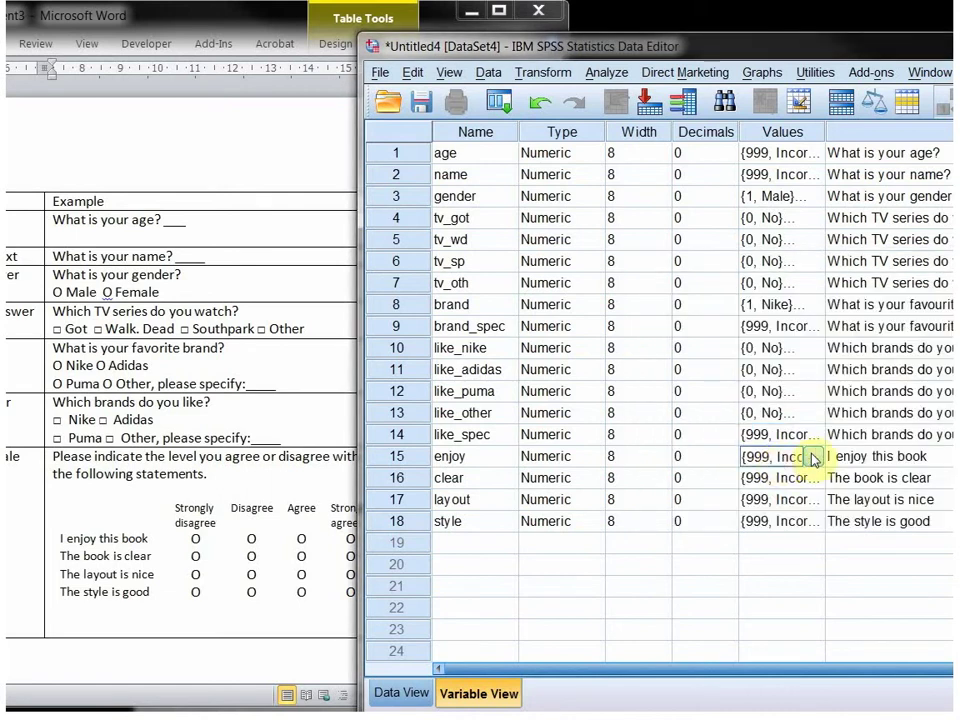
# Add enjoy's labels 1 Strongly disagree, 2 disagree, 3 Agree, 4 Strongly agree
pyautogui.click(812, 457)
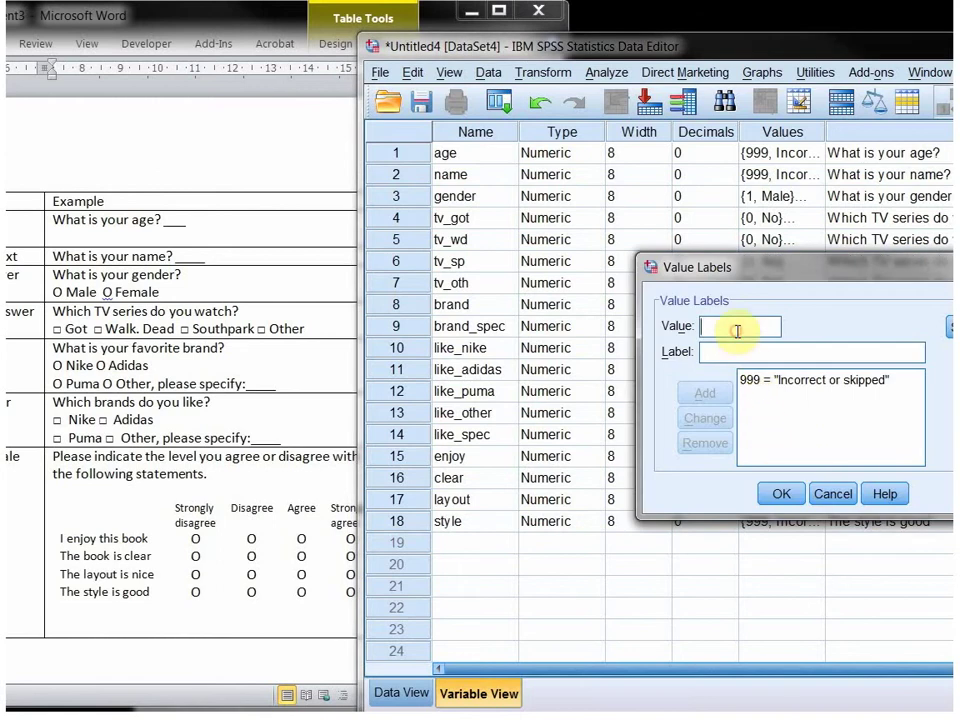
pyautogui.write('1')
pyautogui.press('Tab')
pyautogui.write('S')
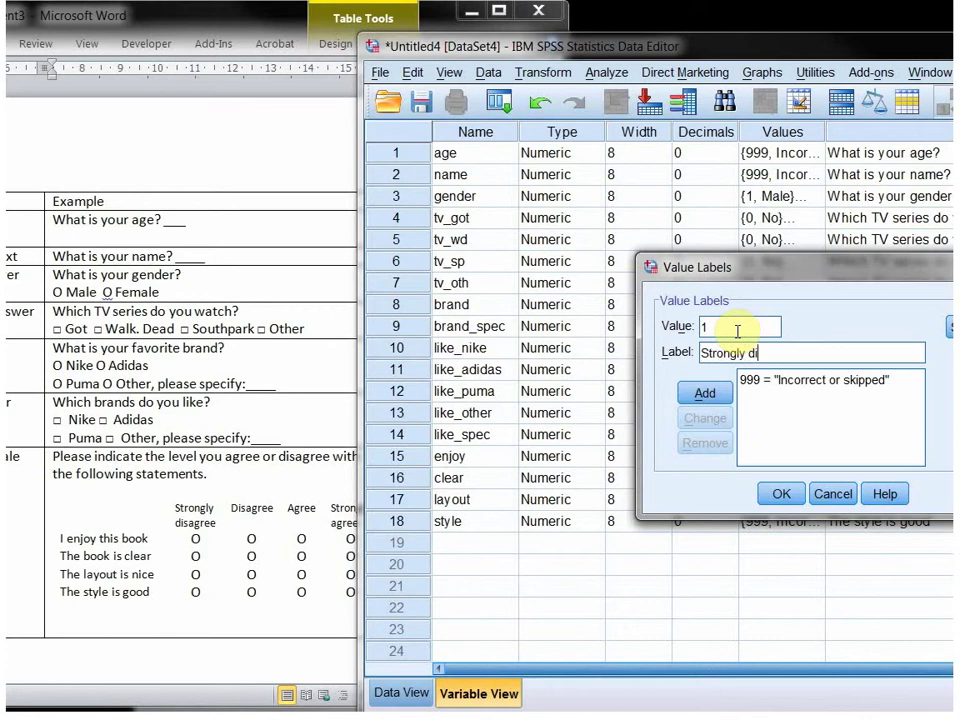
pyautogui.press('Return')
pyautogui.write('2')
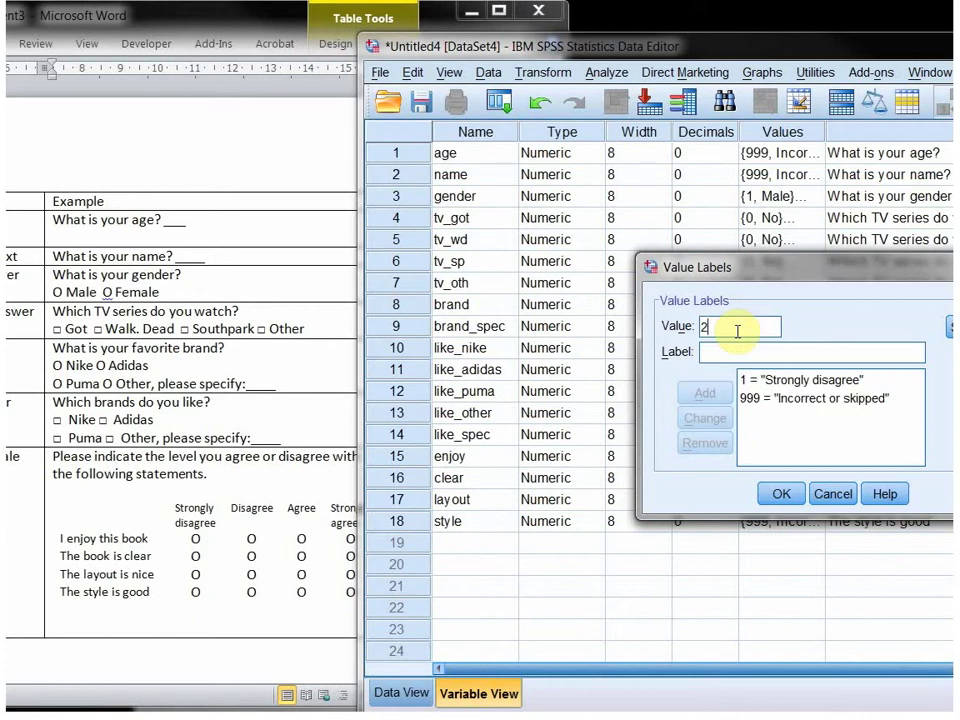
pyautogui.write(' = "disagr')
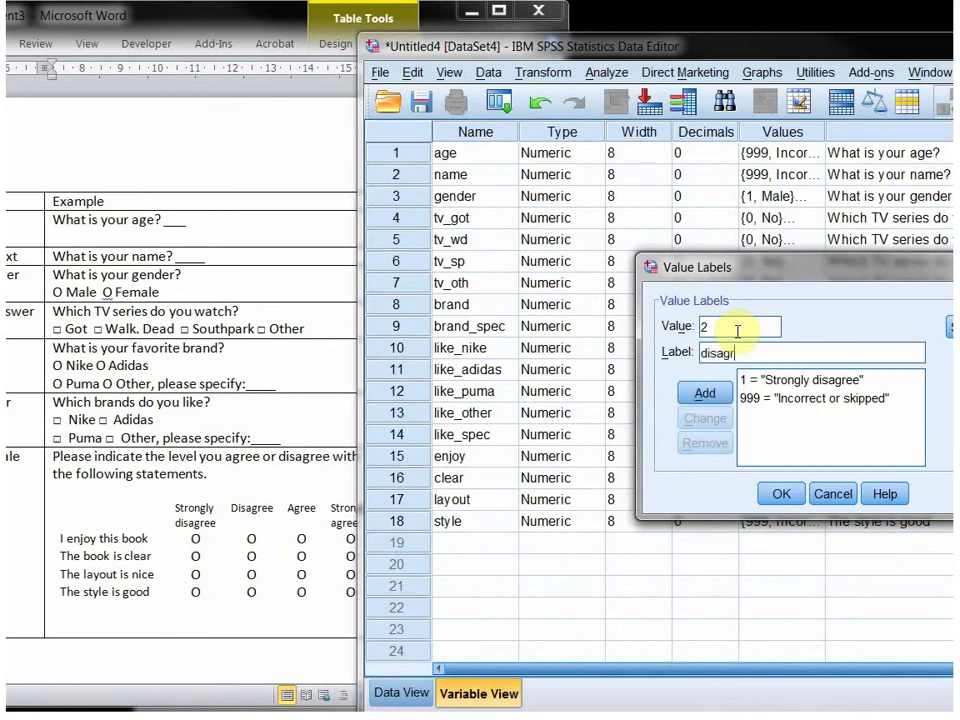
pyautogui.write('ee')
pyautogui.press('Return')
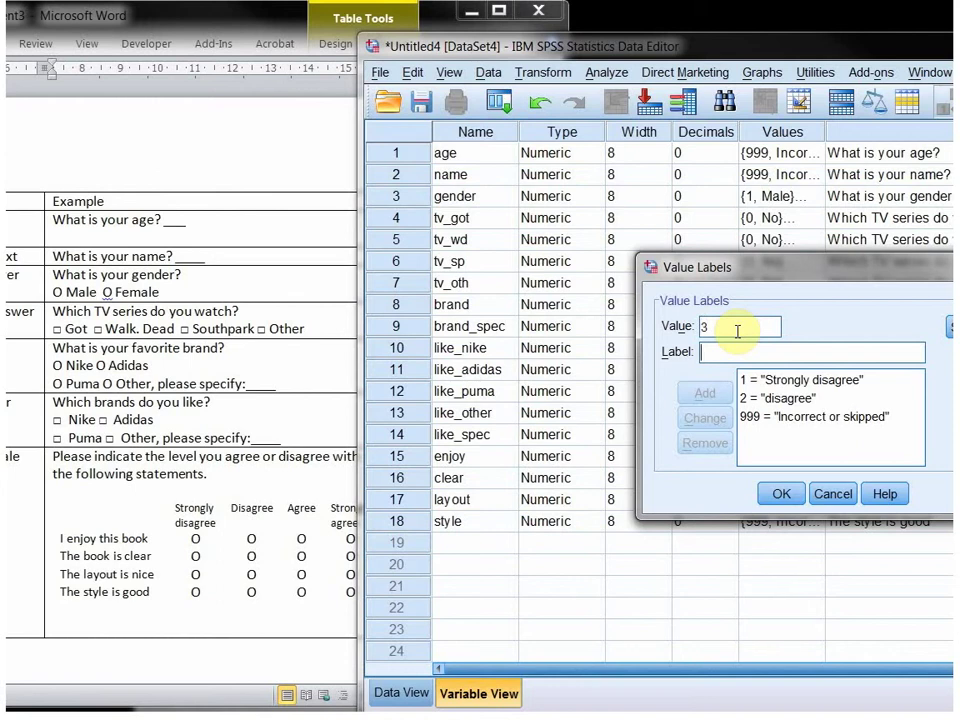
pyautogui.write('Agree')
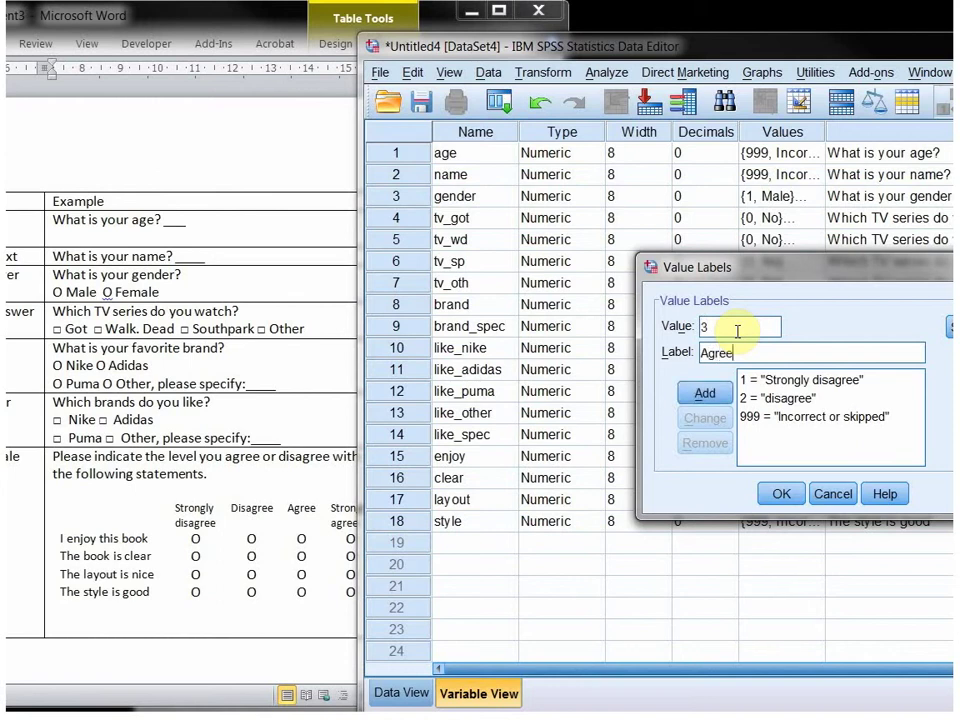
pyautogui.press('Return')
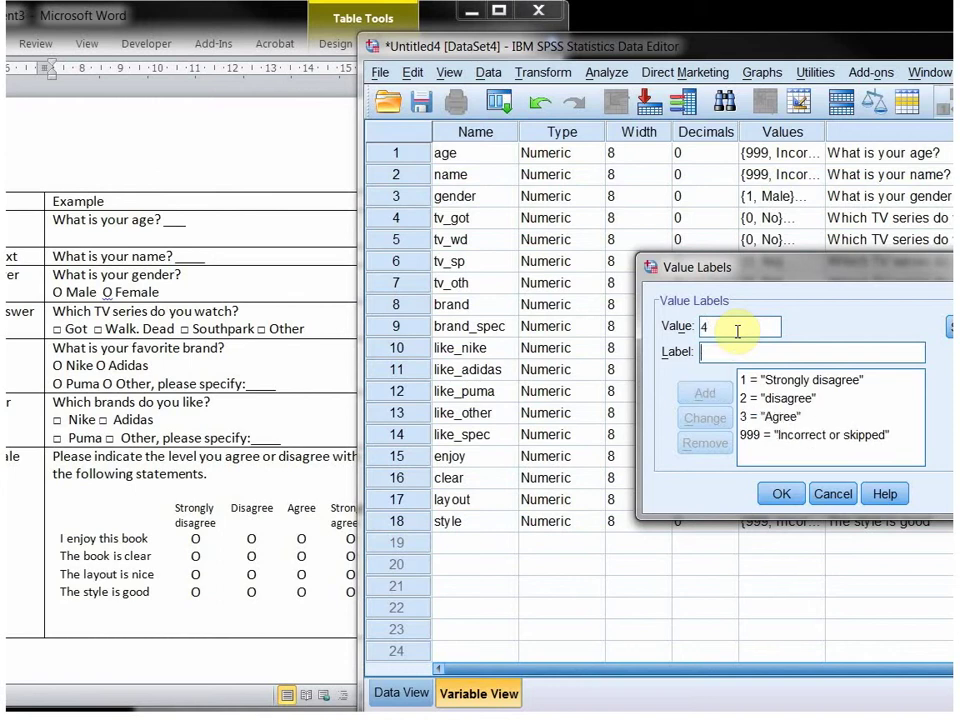
pyautogui.press('Tab')
pyautogui.write('St')
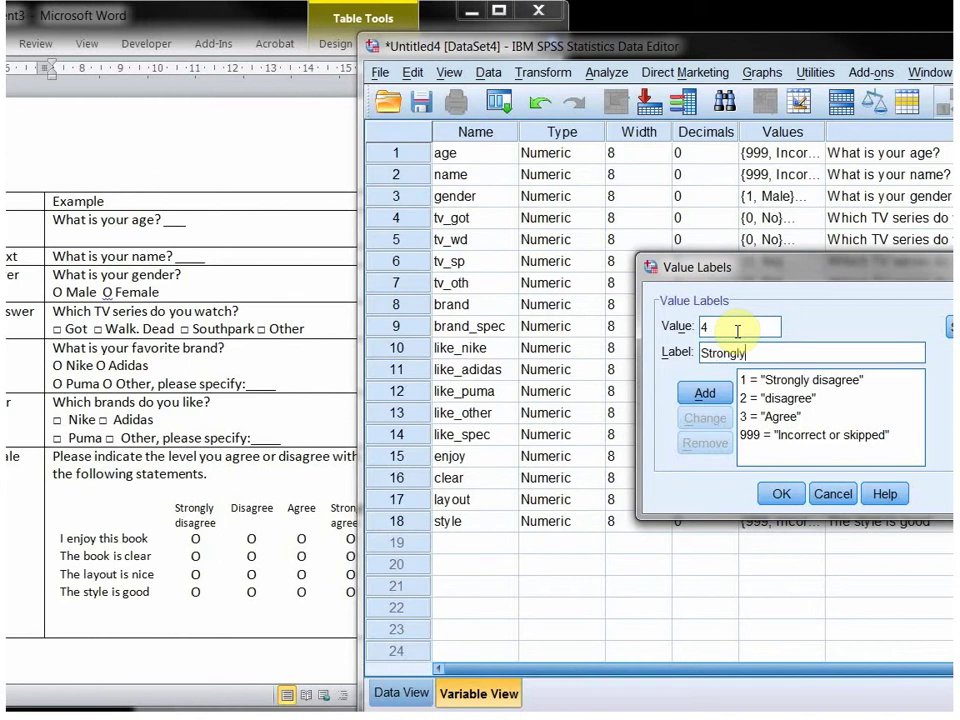
pyautogui.press('Return')
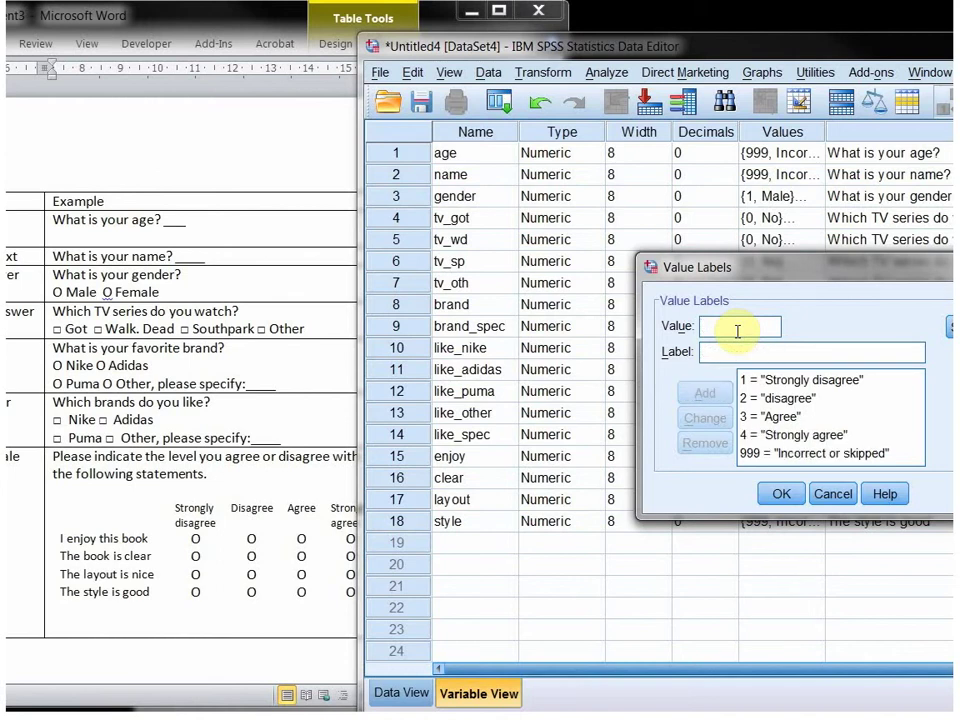
# Correct value 2's label to a capitalised "Disagree" and save enjoy's labels
pyautogui.click(755, 398)
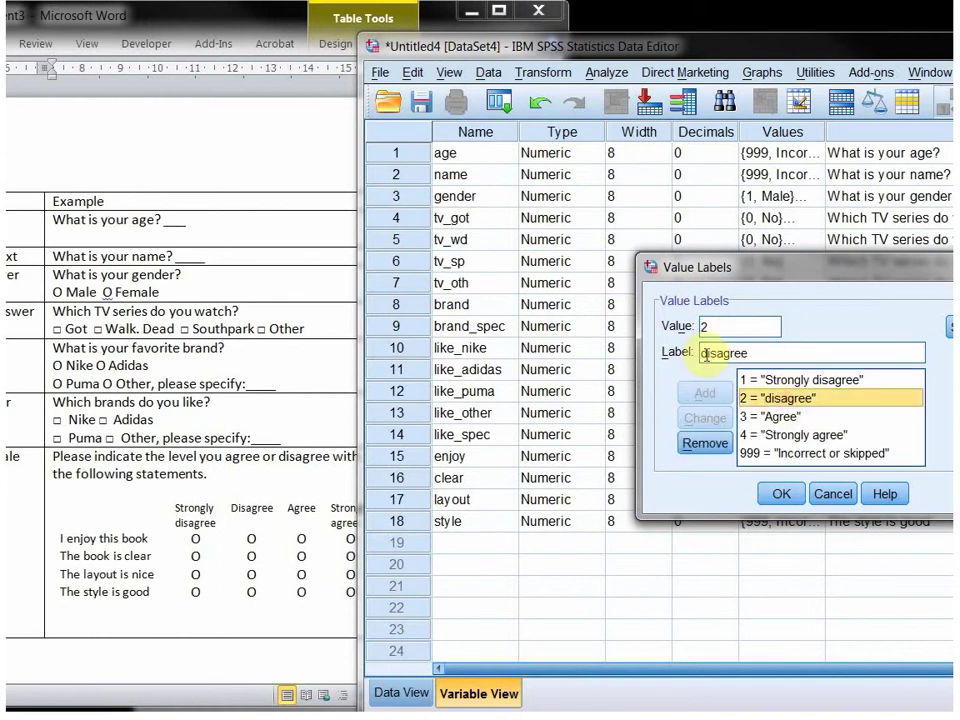
pyautogui.click(703, 353)
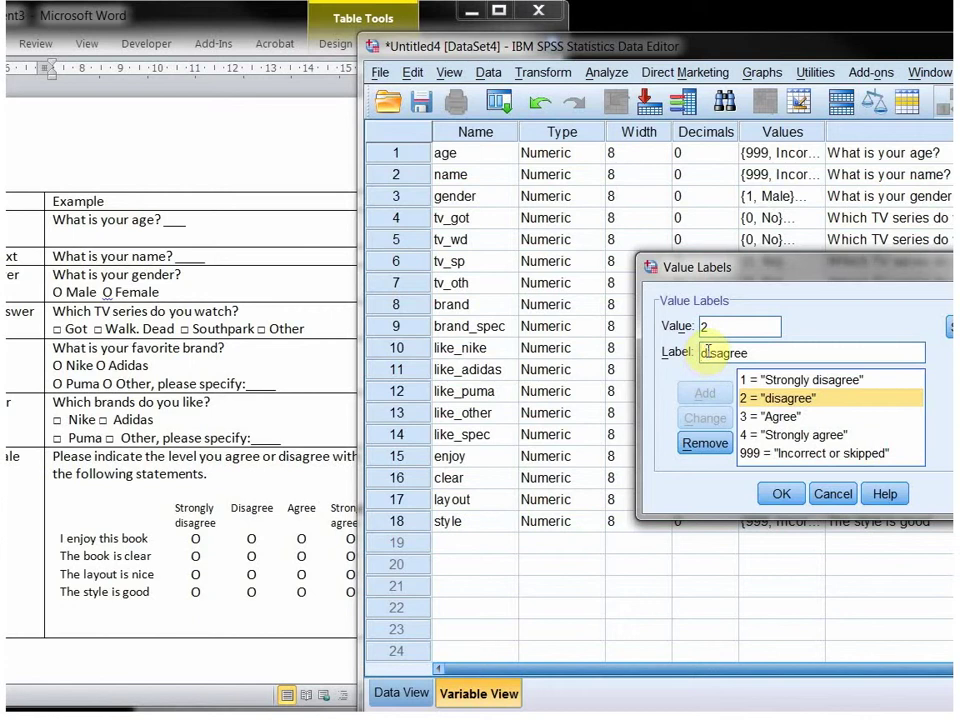
pyautogui.write('D')
pyautogui.press('Delete')
pyautogui.click(704, 418)
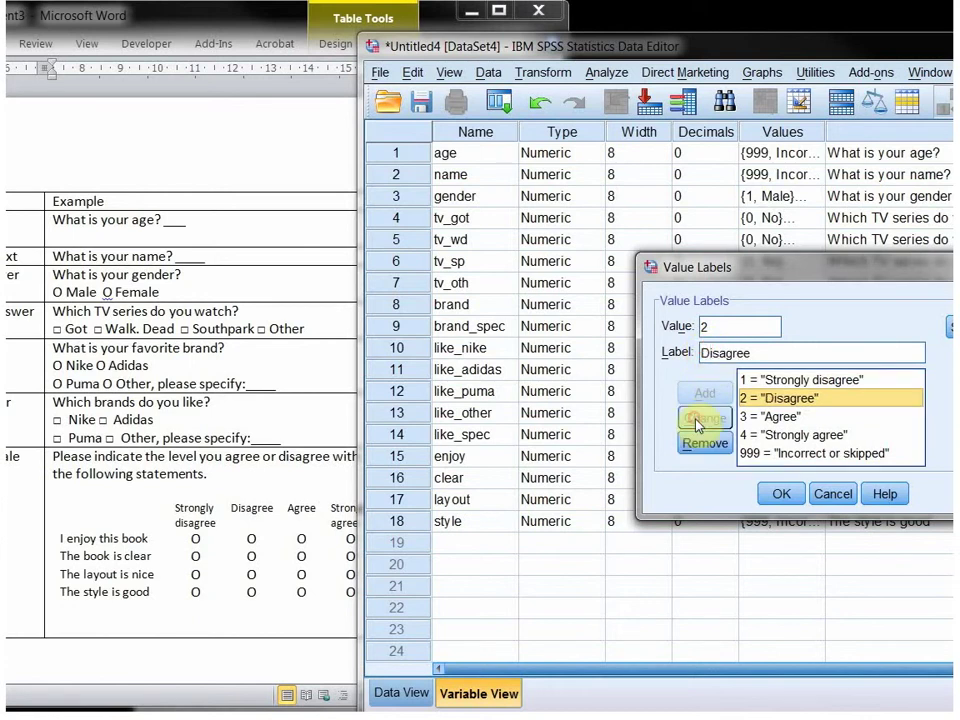
pyautogui.click(781, 496)
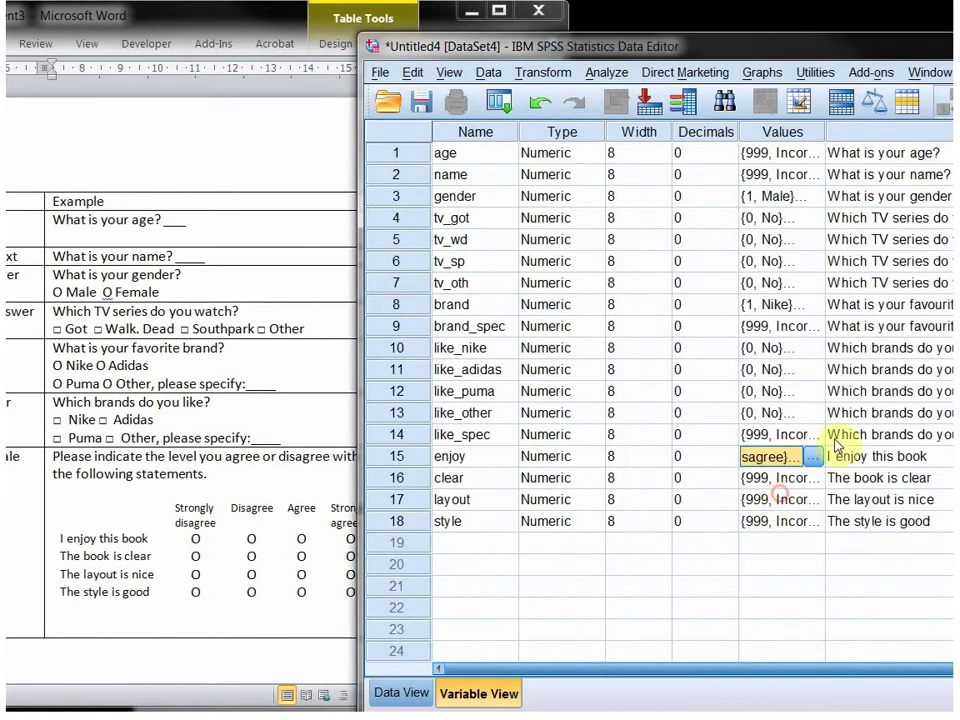
# Change name's type to String with 30 characters, which raises the value-label discard warning
pyautogui.click(775, 435)
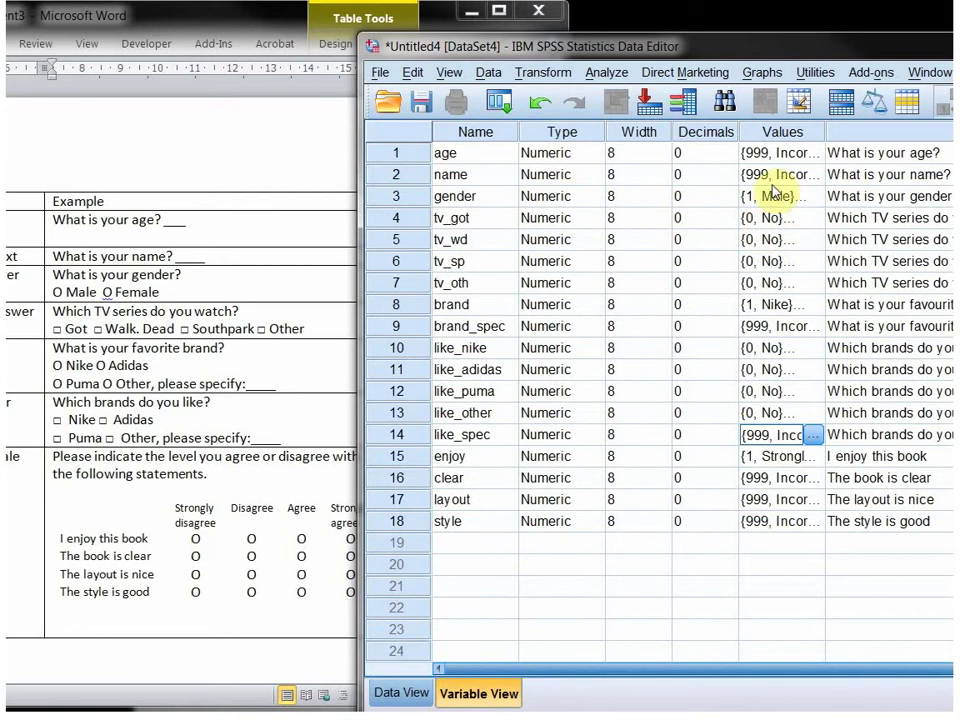
pyautogui.click(549, 176)
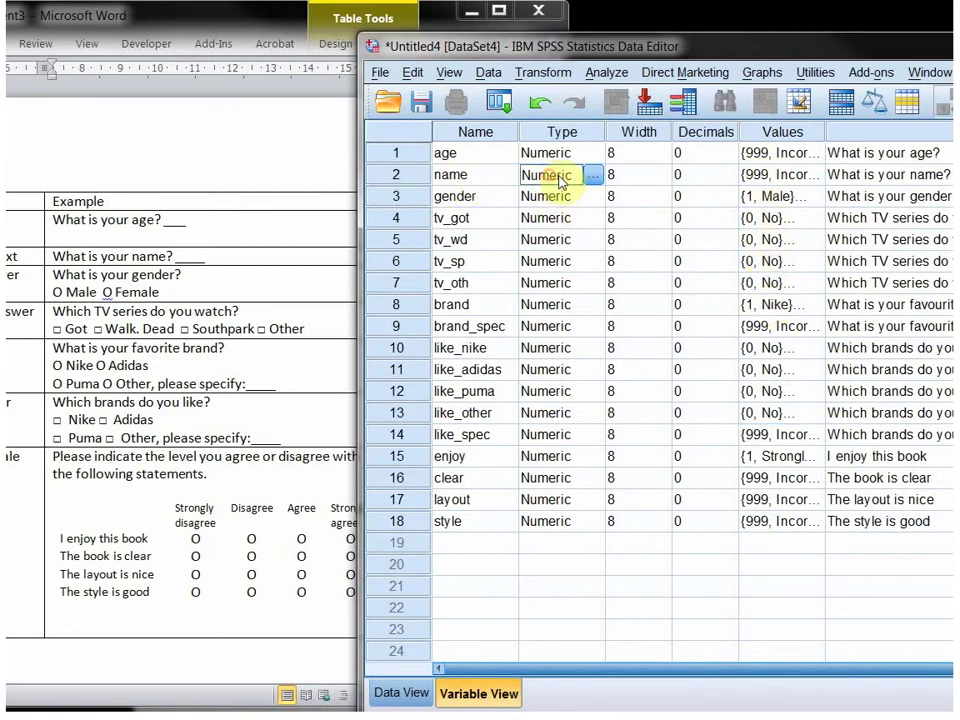
pyautogui.click(595, 176)
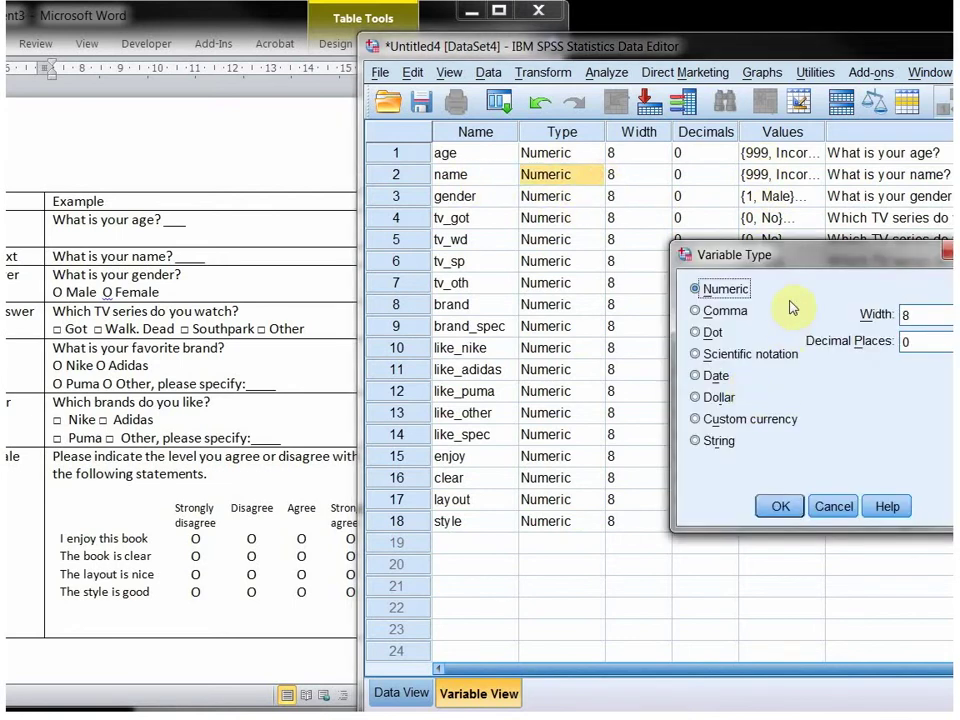
pyautogui.moveTo(801, 253); pyautogui.dragTo(735, 254)
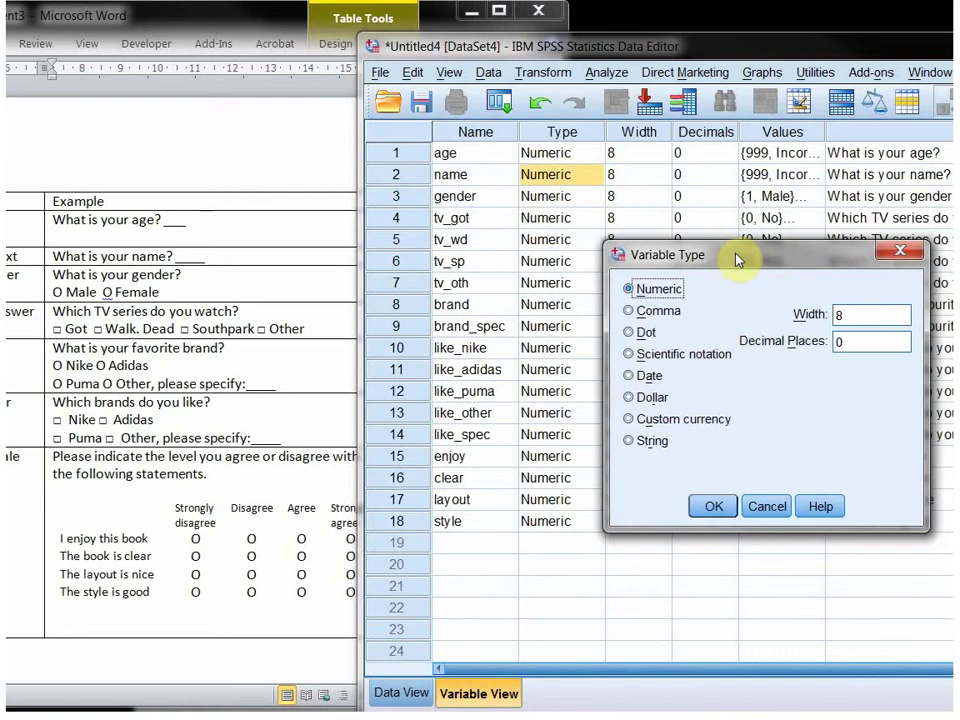
pyautogui.click(645, 440)
pyautogui.doubleClick(830, 314)
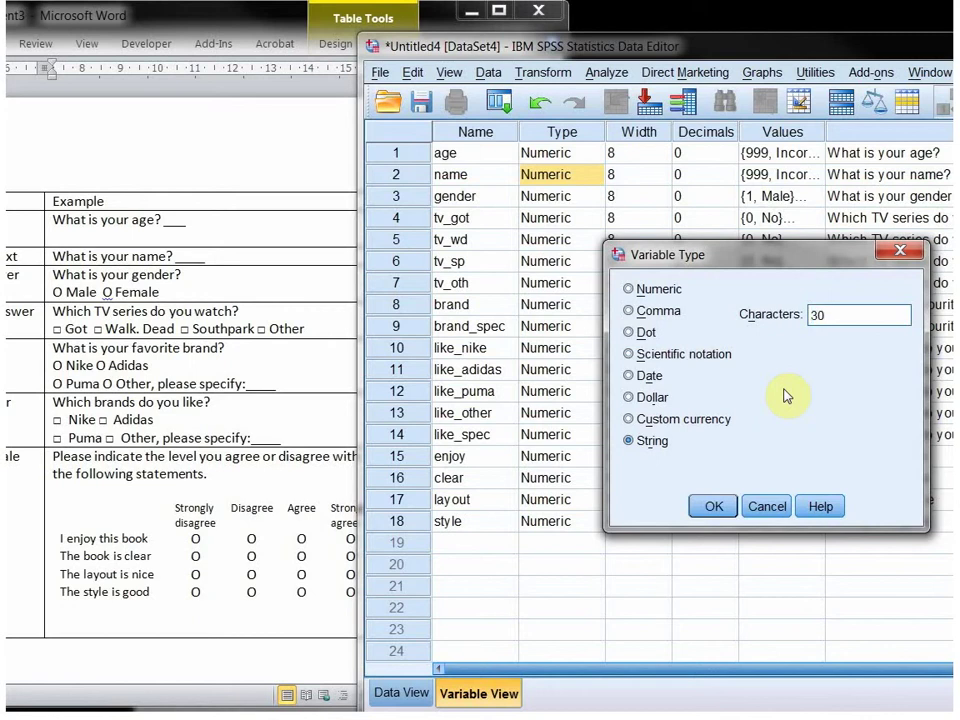
pyautogui.click(713, 505)
pyautogui.moveTo(720, 345); pyautogui.dragTo(590, 334)
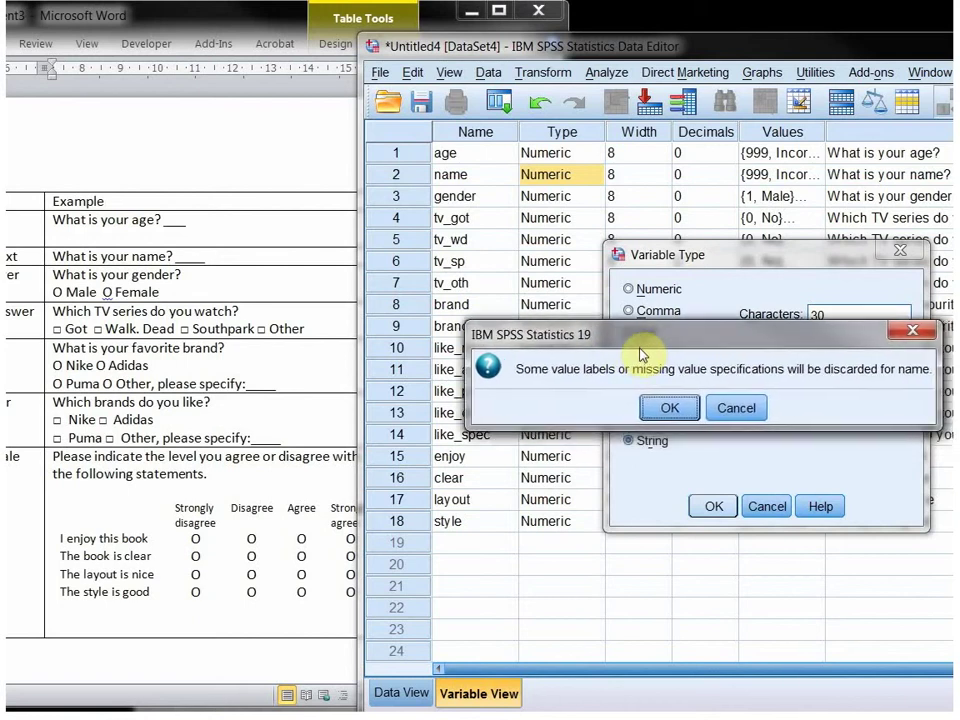
# Accept name's warning and make brand_spec a 30-character String variable
pyautogui.click(669, 407)
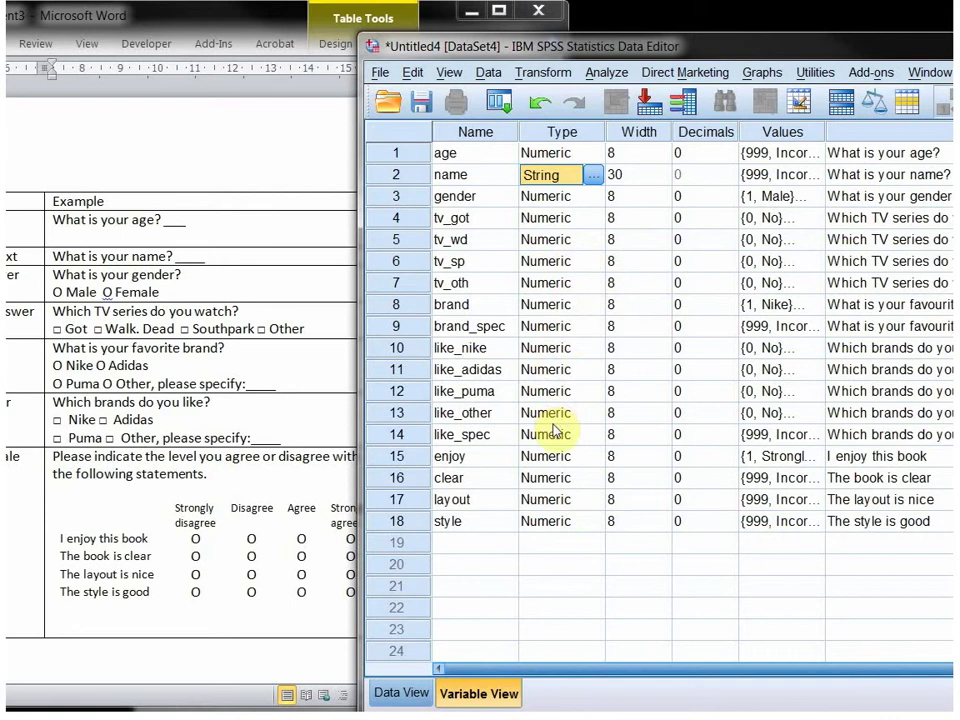
pyautogui.click(540, 330)
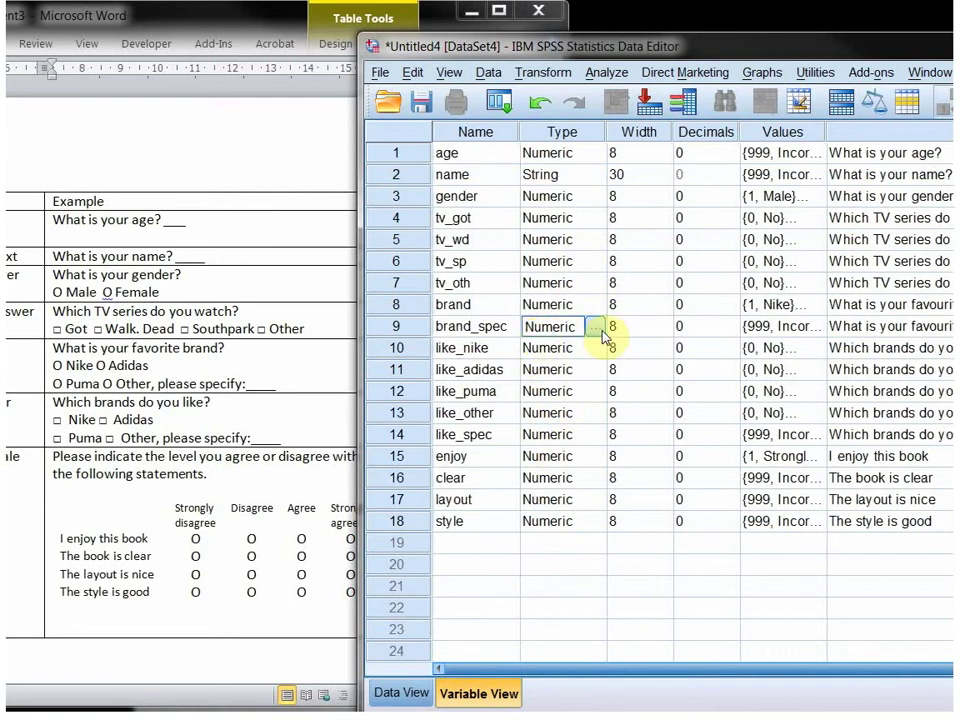
pyautogui.click(596, 328)
pyautogui.click(694, 440)
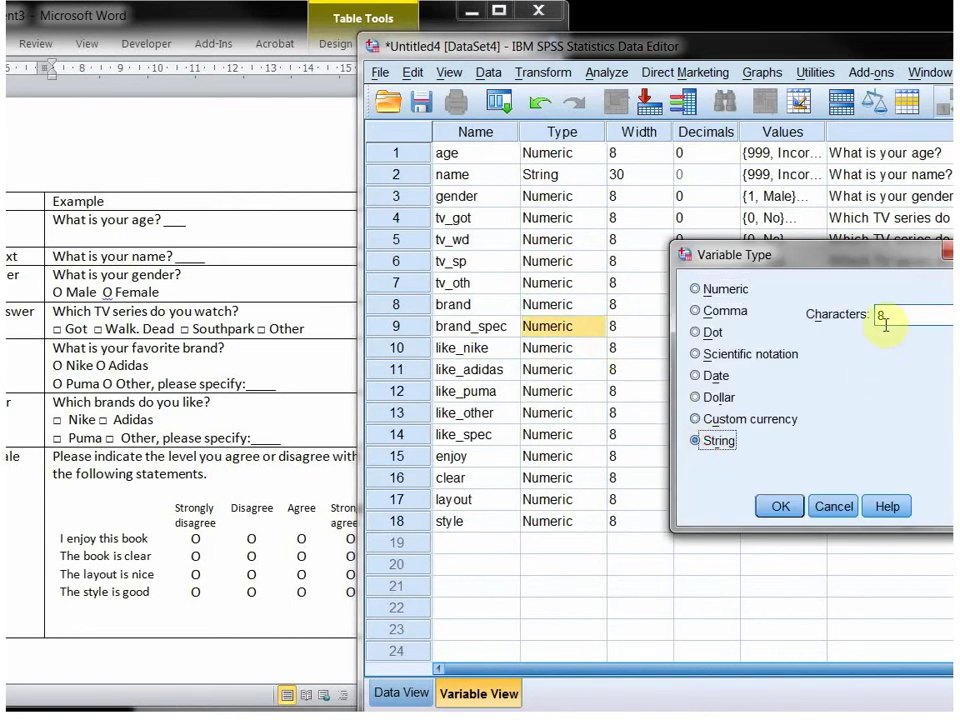
pyautogui.moveTo(936, 317); pyautogui.dragTo(827, 317)
pyautogui.write('30')
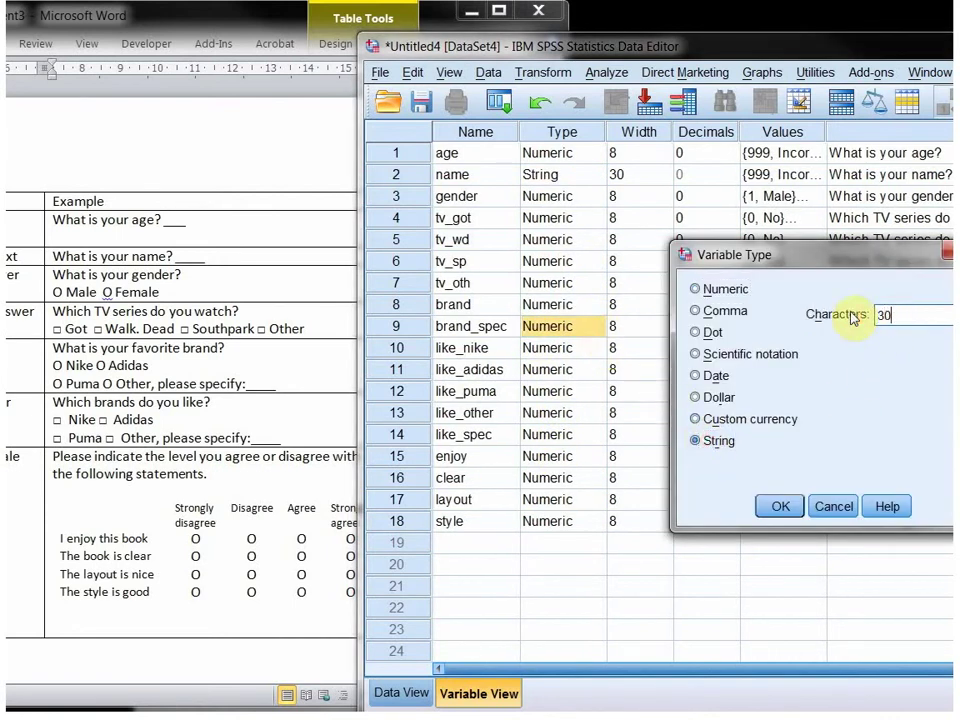
pyautogui.click(780, 506)
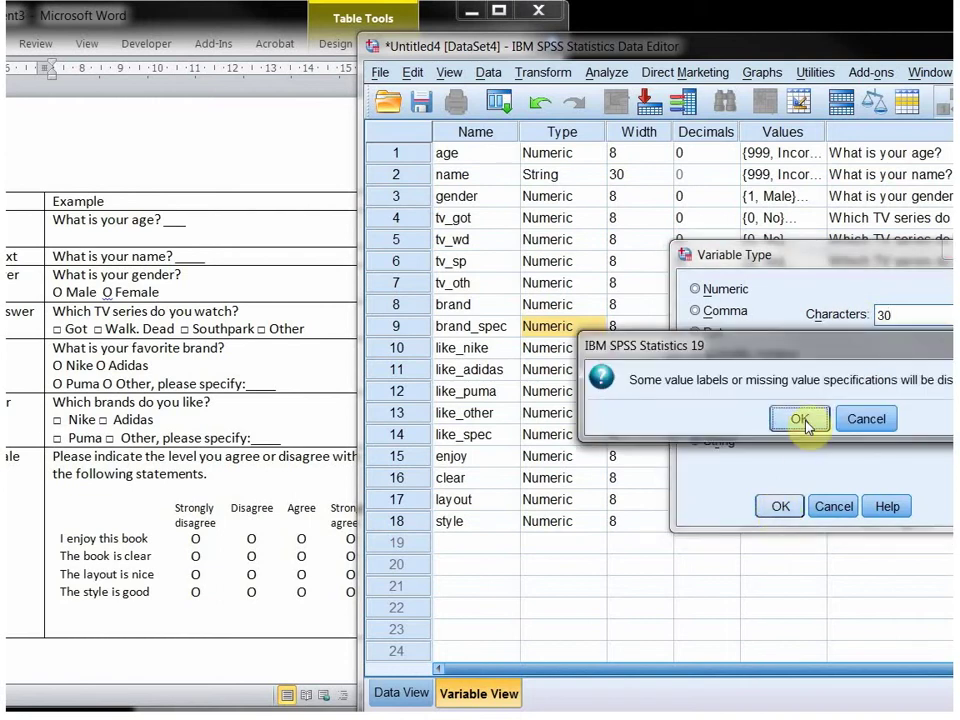
pyautogui.click(802, 421)
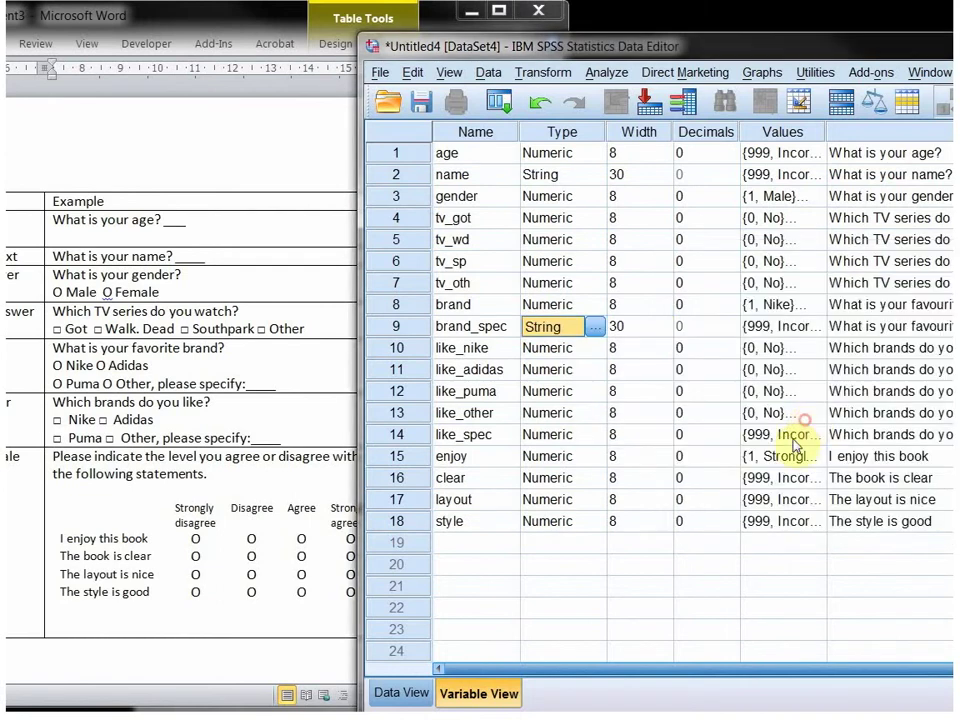
# Make like_spec a 30-character String variable, discarding its value labels
pyautogui.click(560, 440)
pyautogui.click(594, 434)
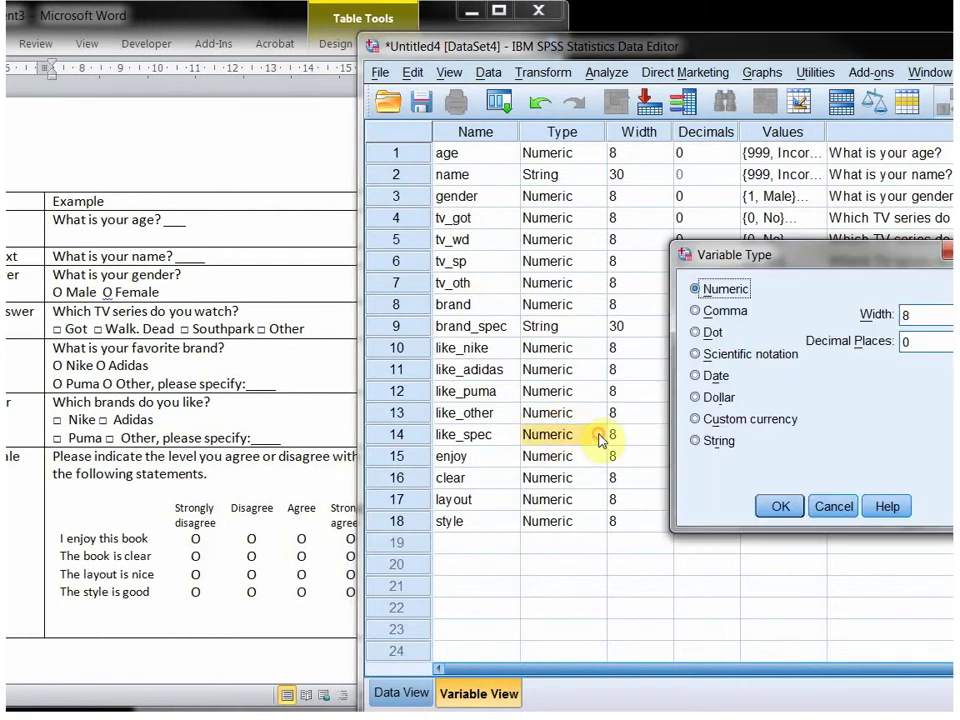
pyautogui.click(708, 442)
pyautogui.moveTo(895, 316); pyautogui.dragTo(865, 318)
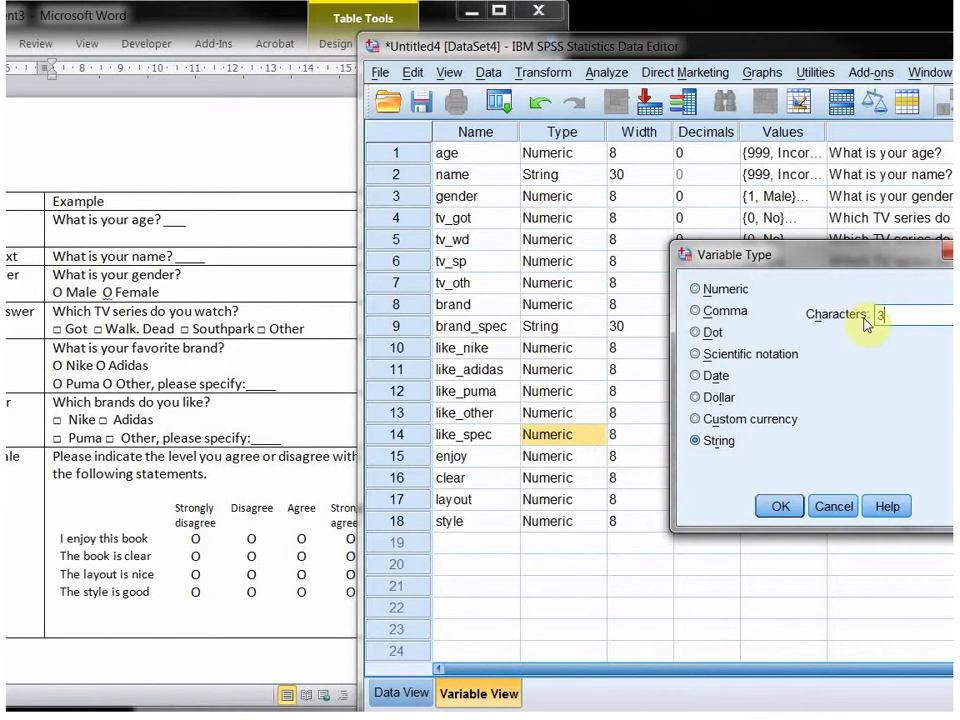
pyautogui.click(780, 506)
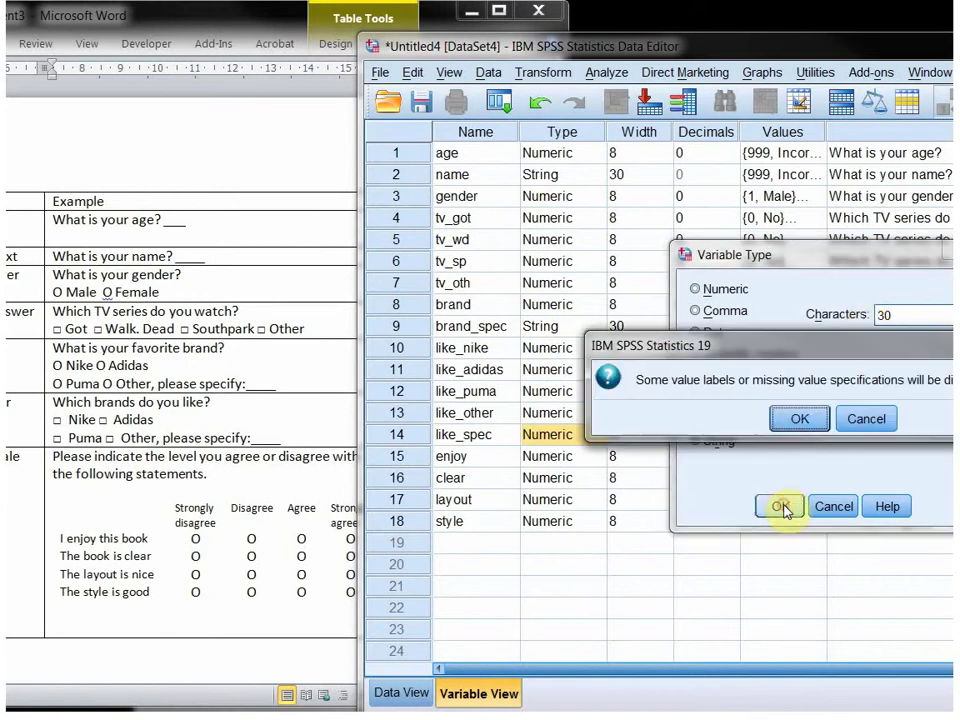
pyautogui.click(801, 421)
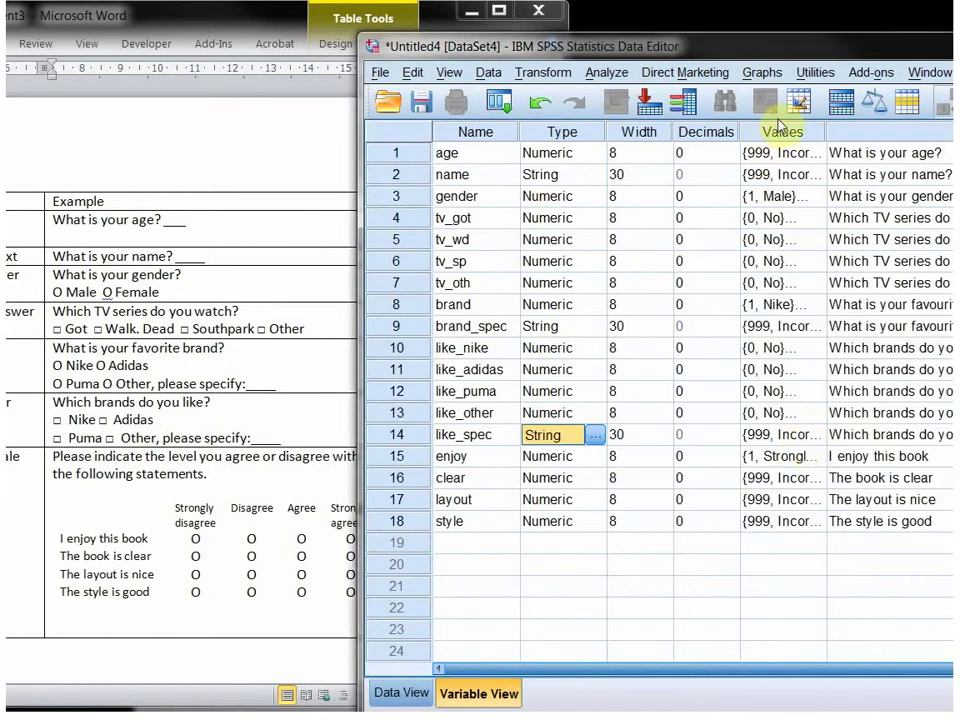
# Drag the Values column header back to sit between Label and Missing in Variable View
pyautogui.moveTo(838, 48); pyautogui.dragTo(468, 23)
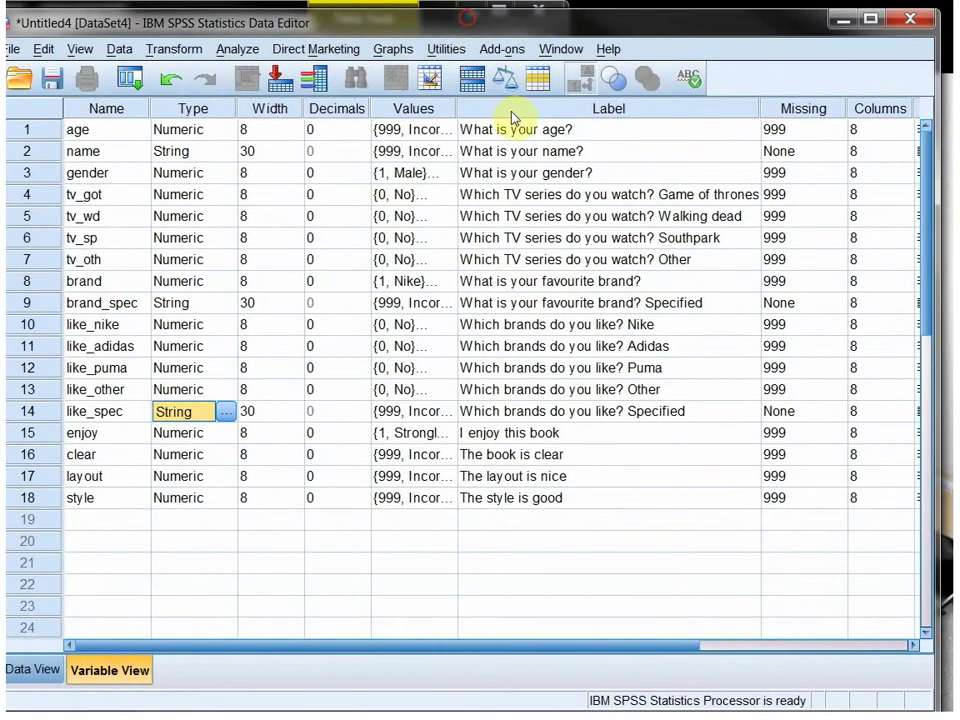
pyautogui.click(407, 112)
pyautogui.moveTo(407, 112); pyautogui.dragTo(845, 108)
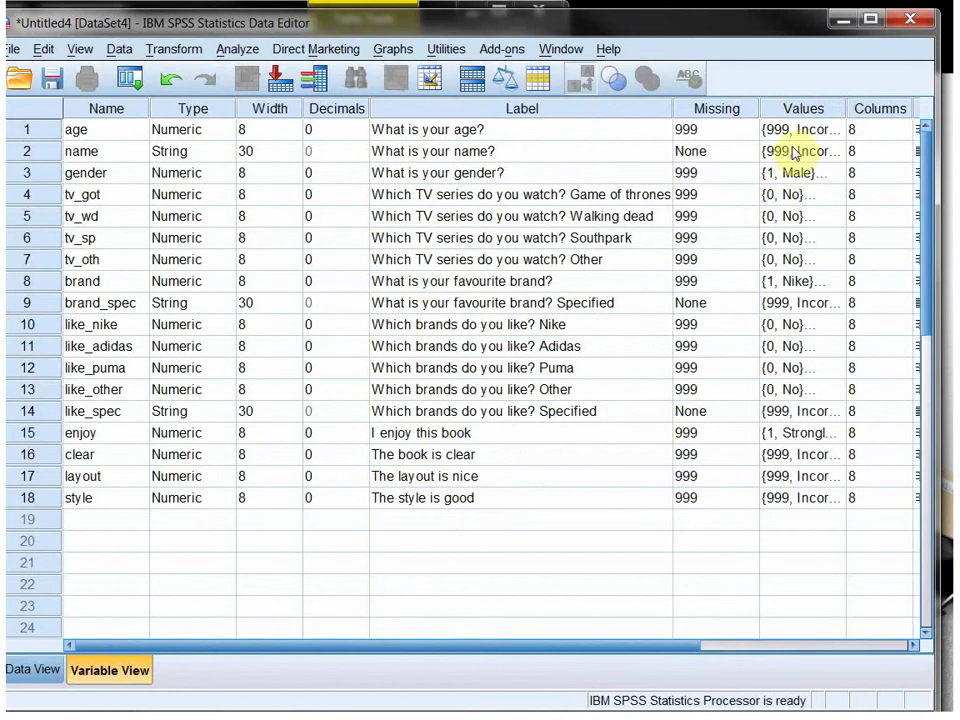
pyautogui.click(808, 108)
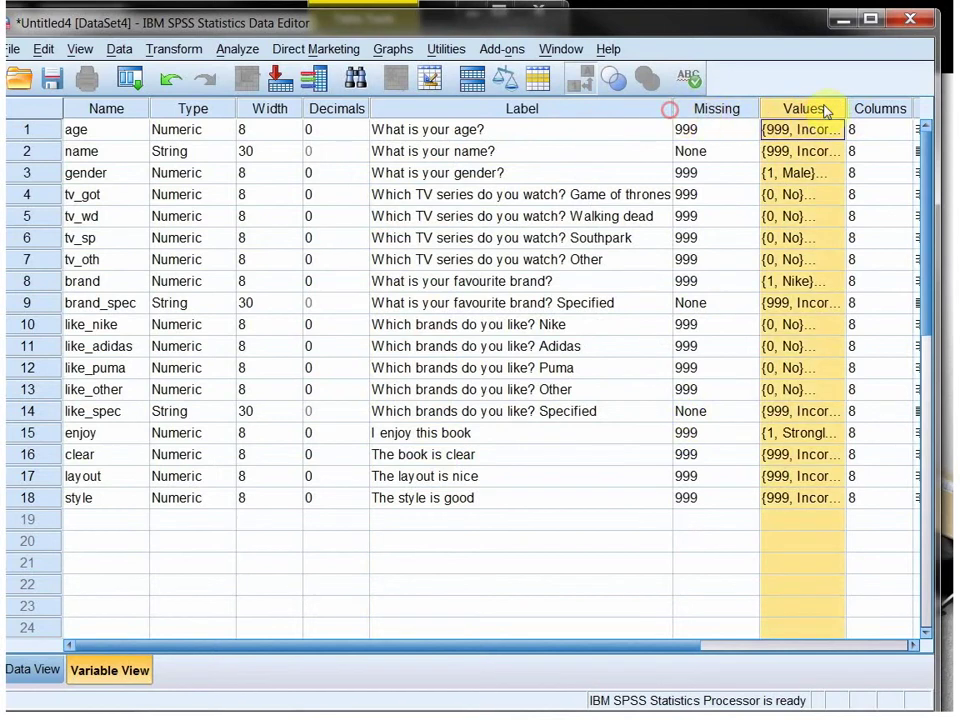
pyautogui.moveTo(826, 108); pyautogui.dragTo(703, 133)
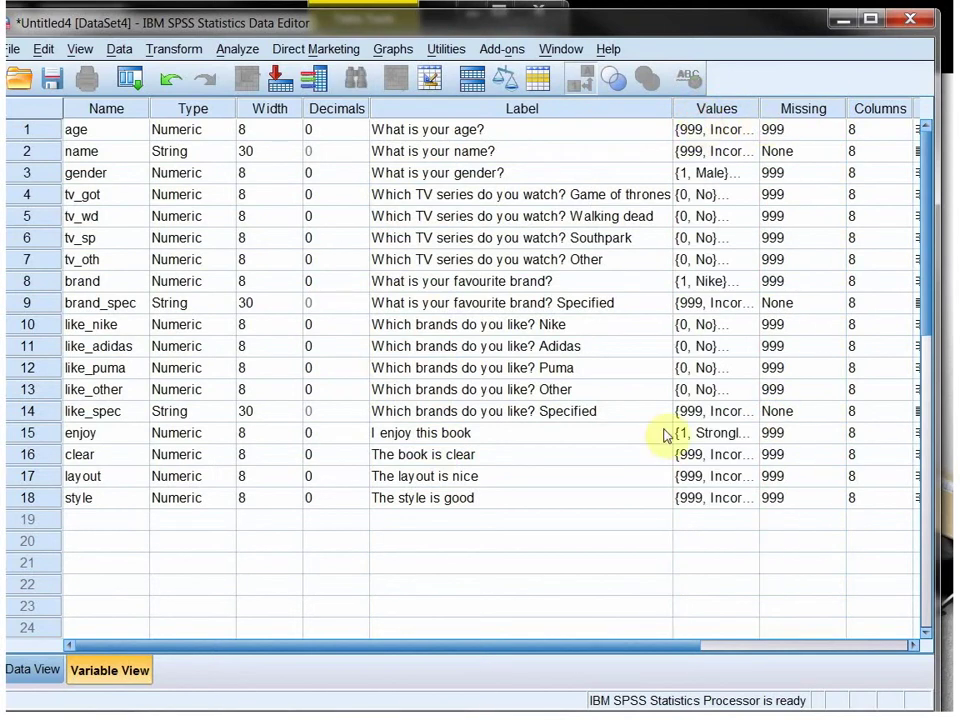
pyautogui.moveTo(625, 651); pyautogui.dragTo(773, 648)
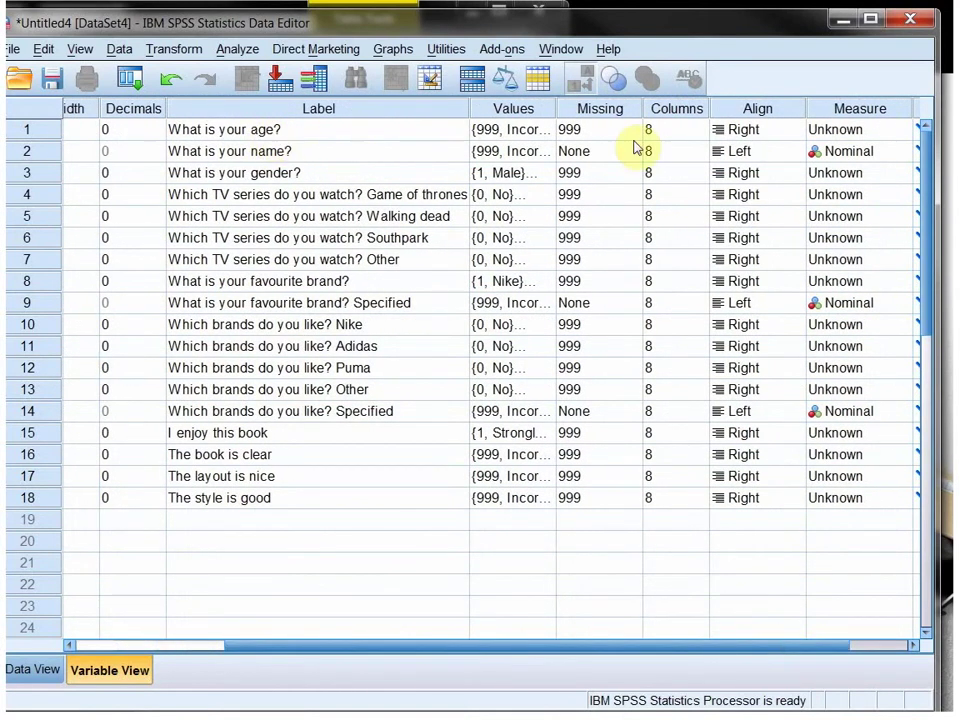
# Set age's measure to Scale, keep name as Nominal, and set gender to Nominal
pyautogui.click(842, 131)
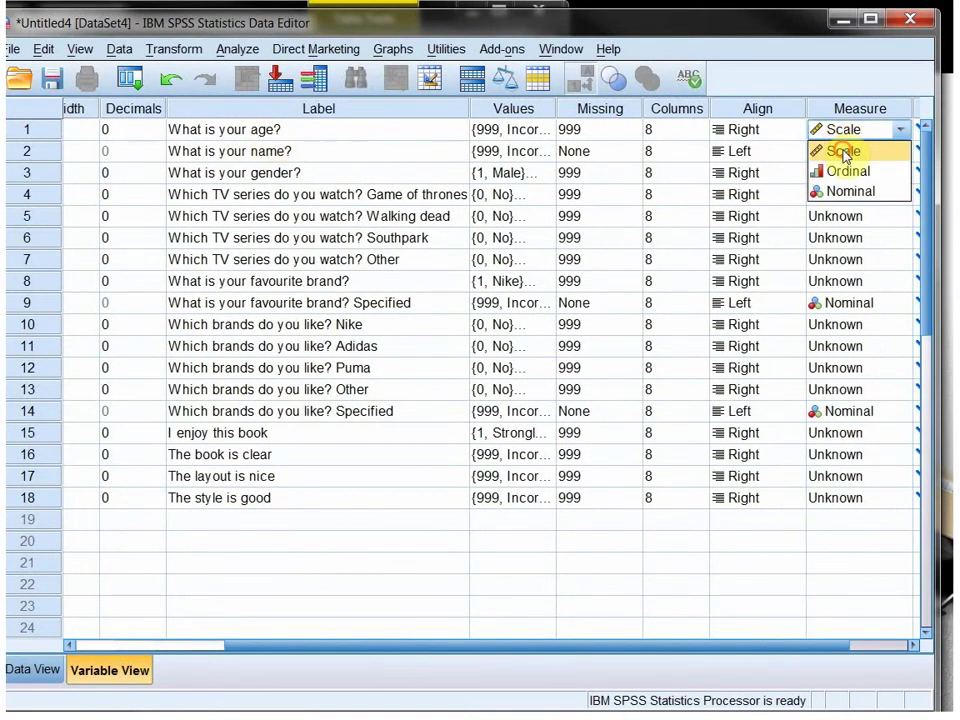
pyautogui.click(845, 153)
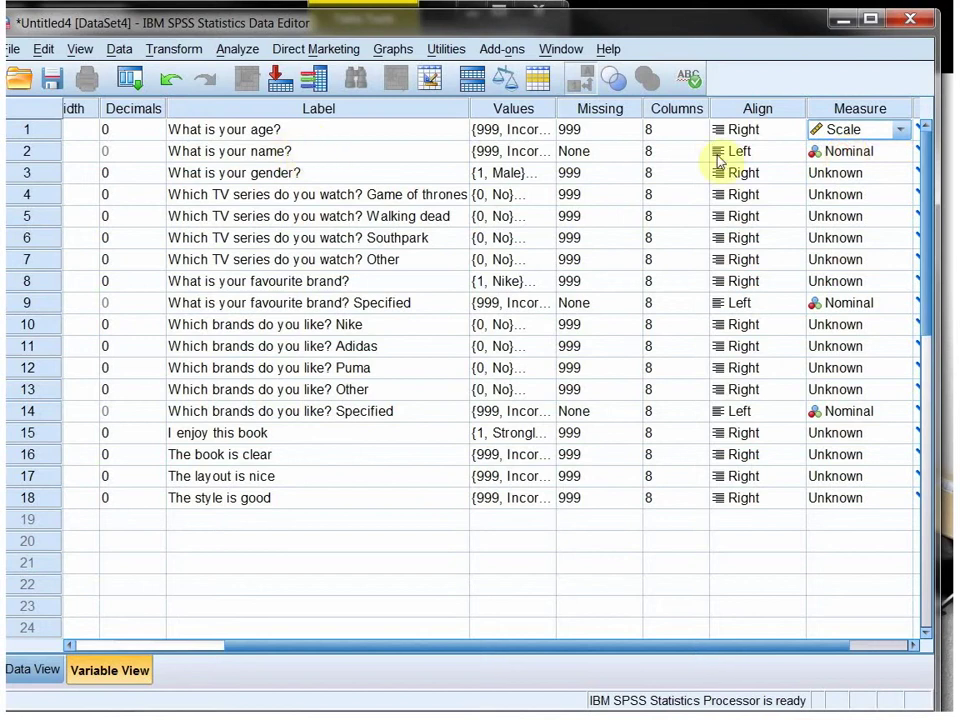
pyautogui.click(846, 154)
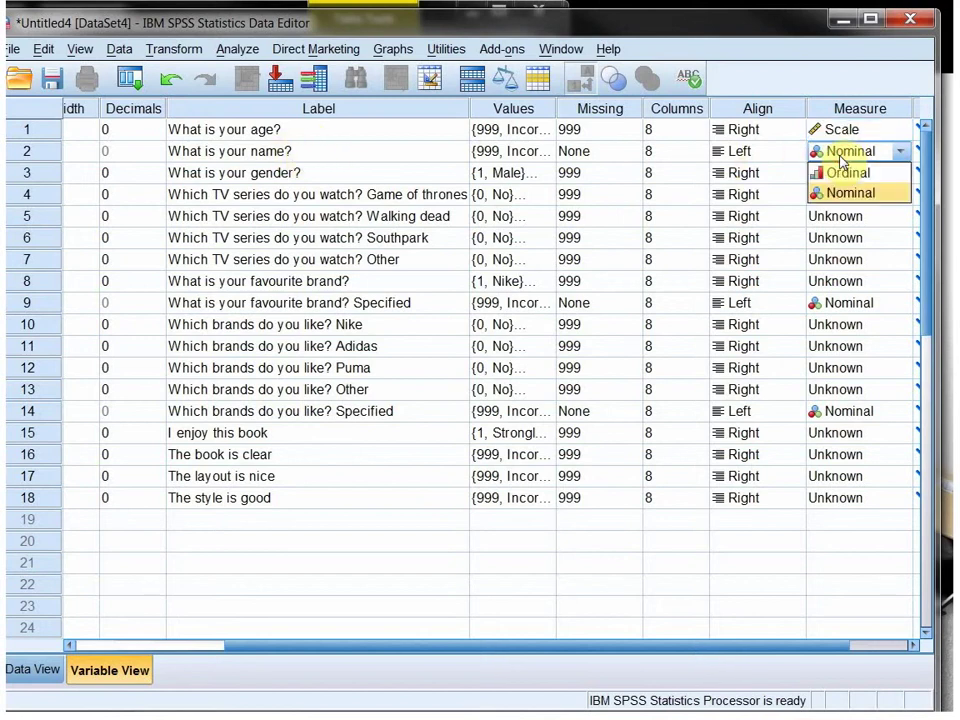
pyautogui.click(840, 158)
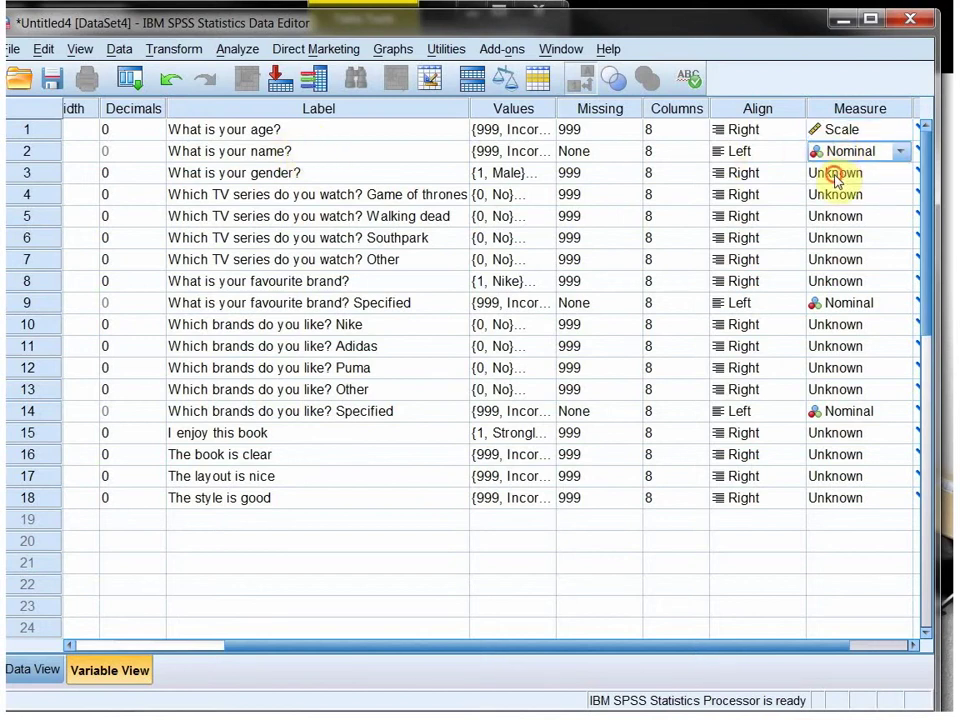
pyautogui.click(836, 176)
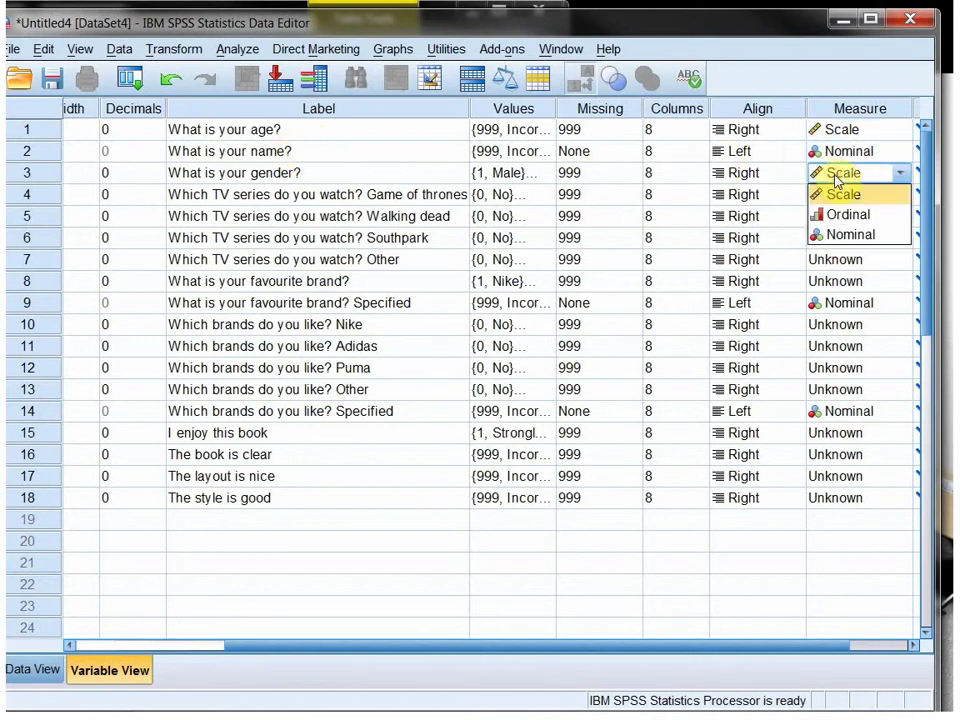
pyautogui.click(838, 238)
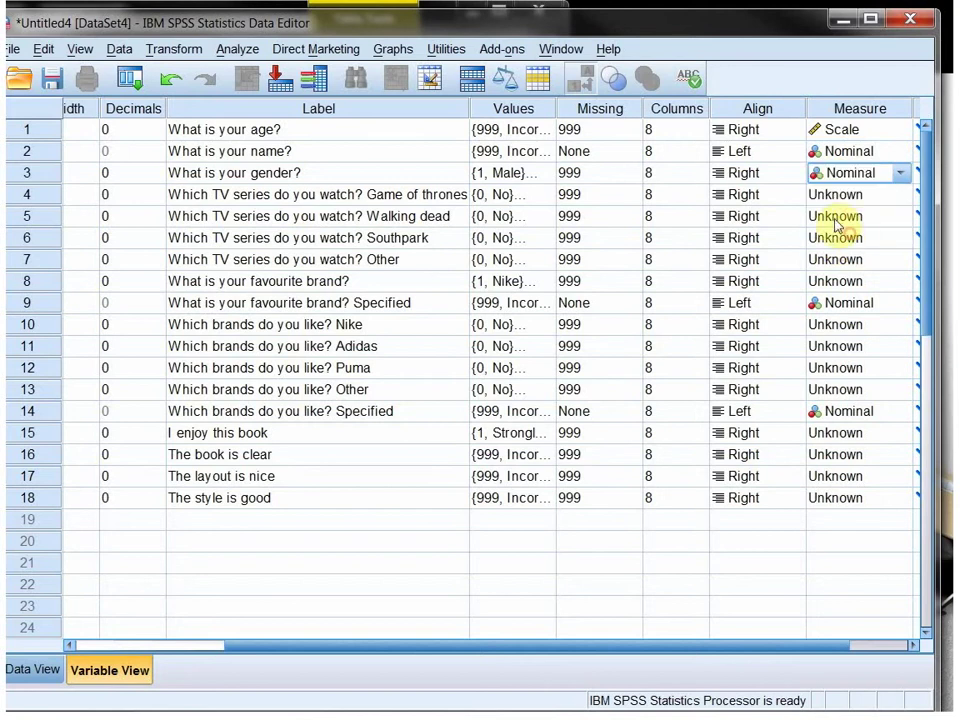
# Copy name's Nominal measure into rows 4–8, then select rows 10–13's Measure cells
pyautogui.click(853, 153)
pyautogui.rightClick(857, 156)
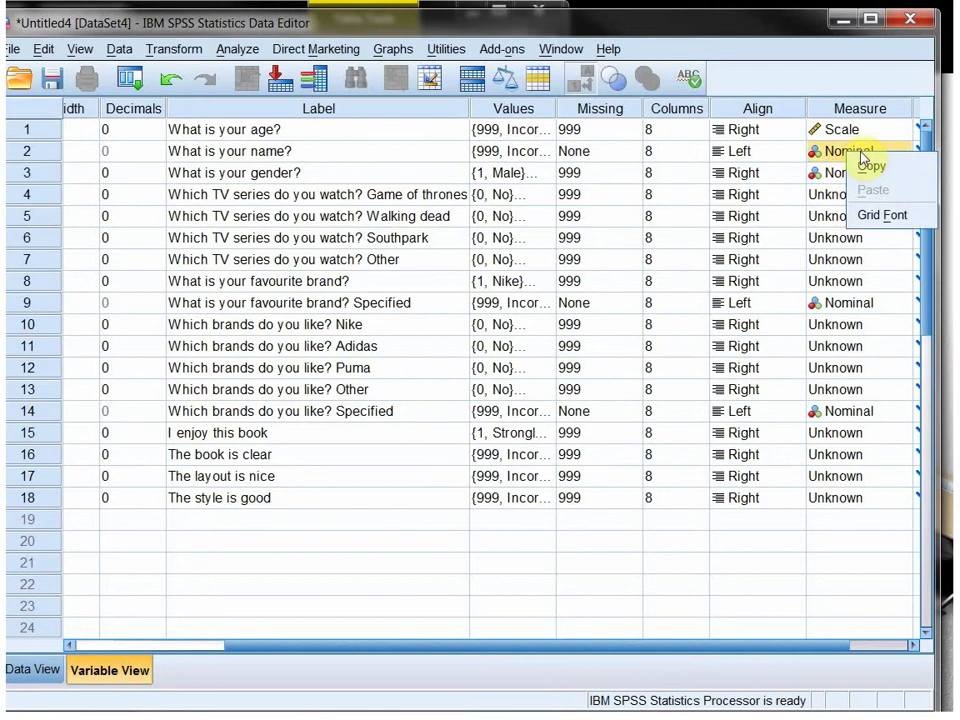
pyautogui.click(868, 169)
pyautogui.click(836, 197)
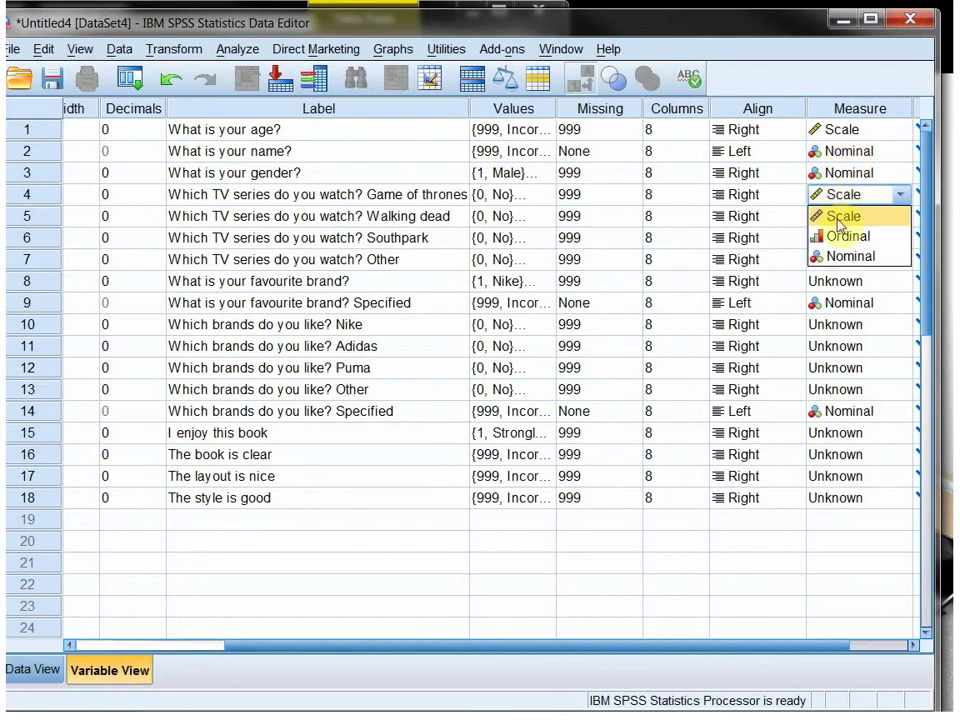
pyautogui.moveTo(845, 283); pyautogui.dragTo(842, 281)
pyautogui.rightClick(842, 281)
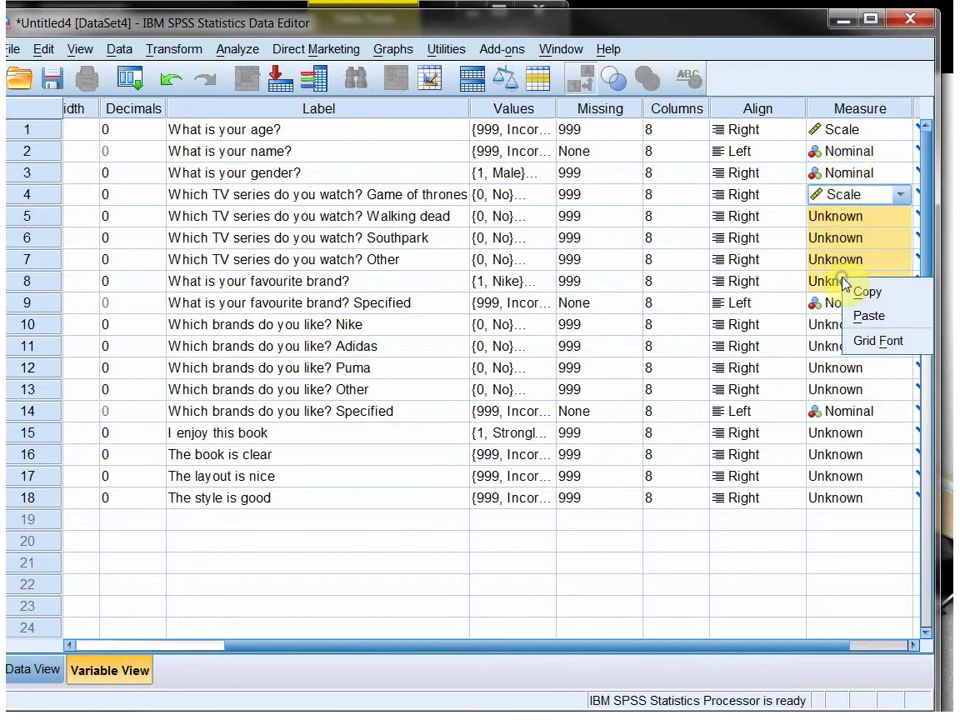
pyautogui.click(866, 318)
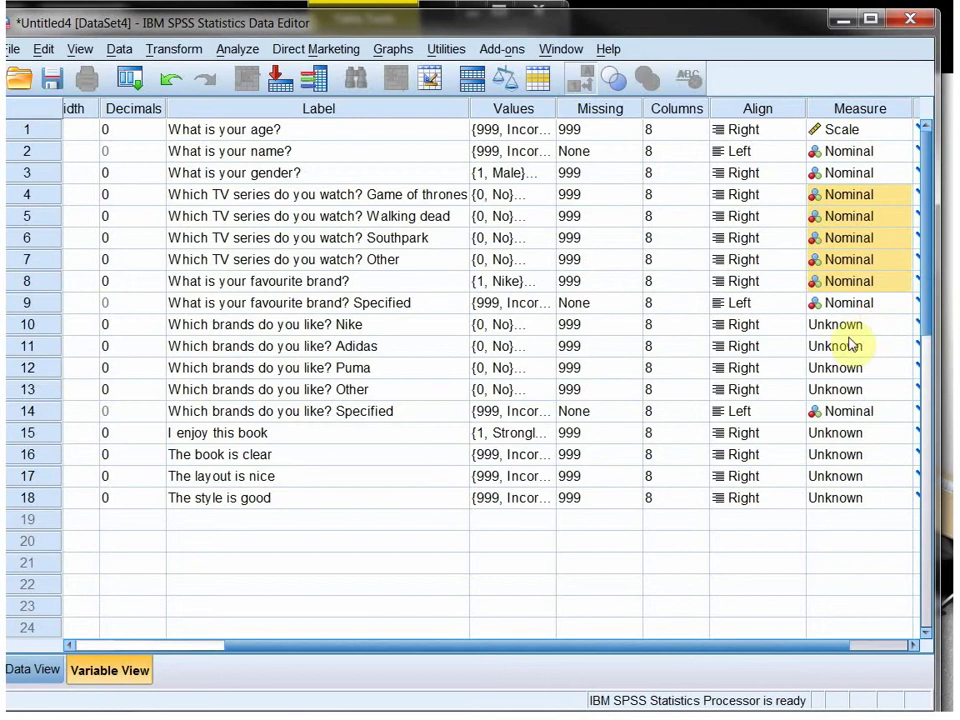
pyautogui.click(849, 330)
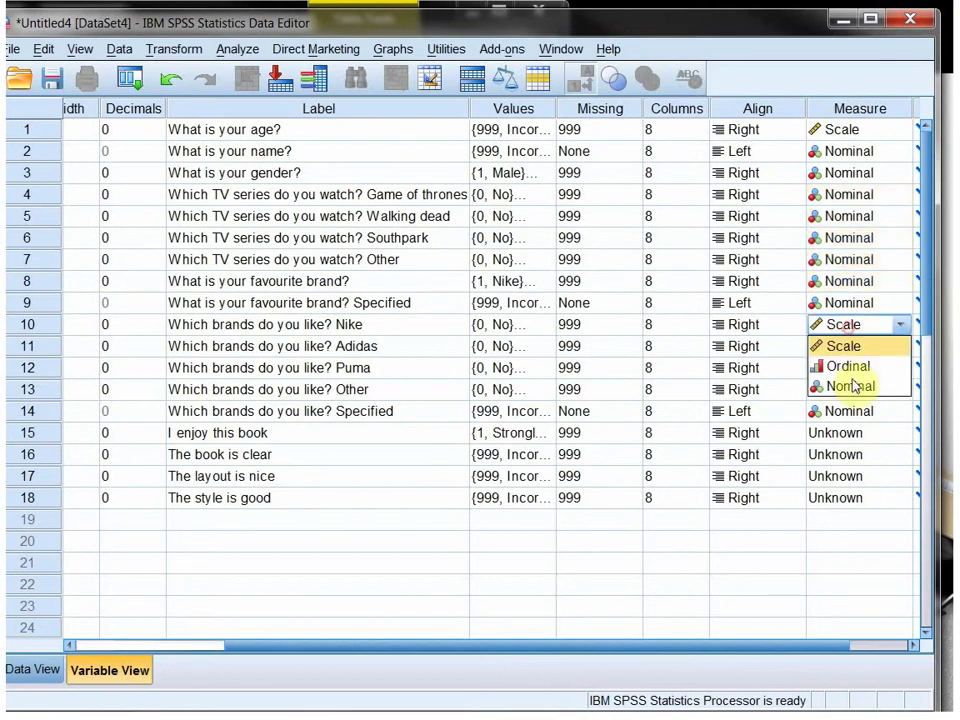
pyautogui.moveTo(842, 346); pyautogui.dragTo(850, 390)
pyautogui.rightClick(858, 398)
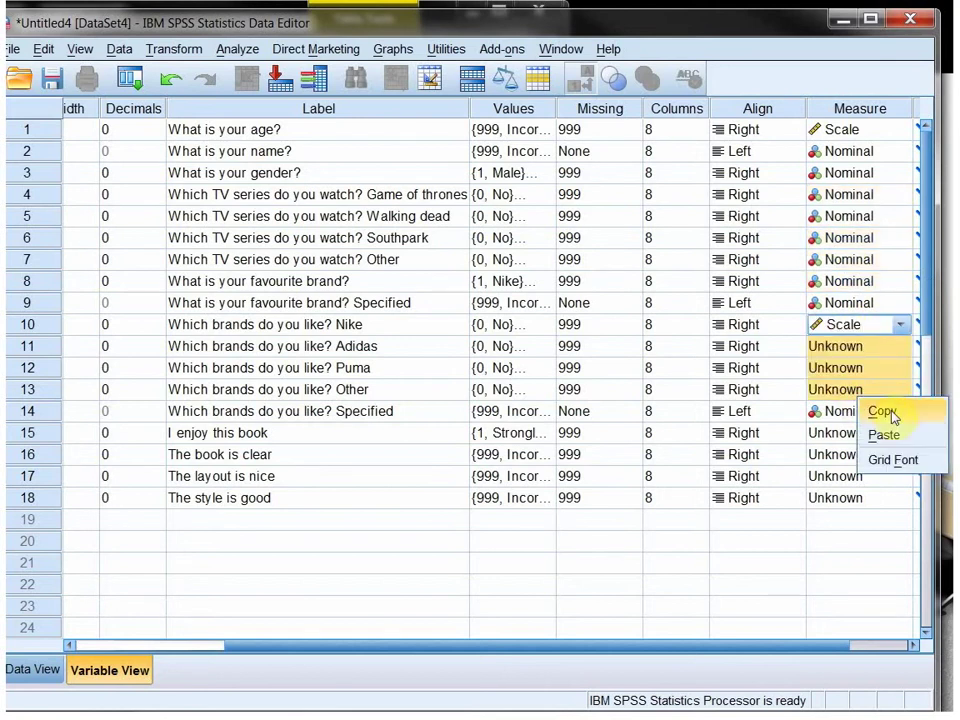
# Paste Nominal into rows 10–13 and set enjoy's measure to Ordinal
pyautogui.click(886, 437)
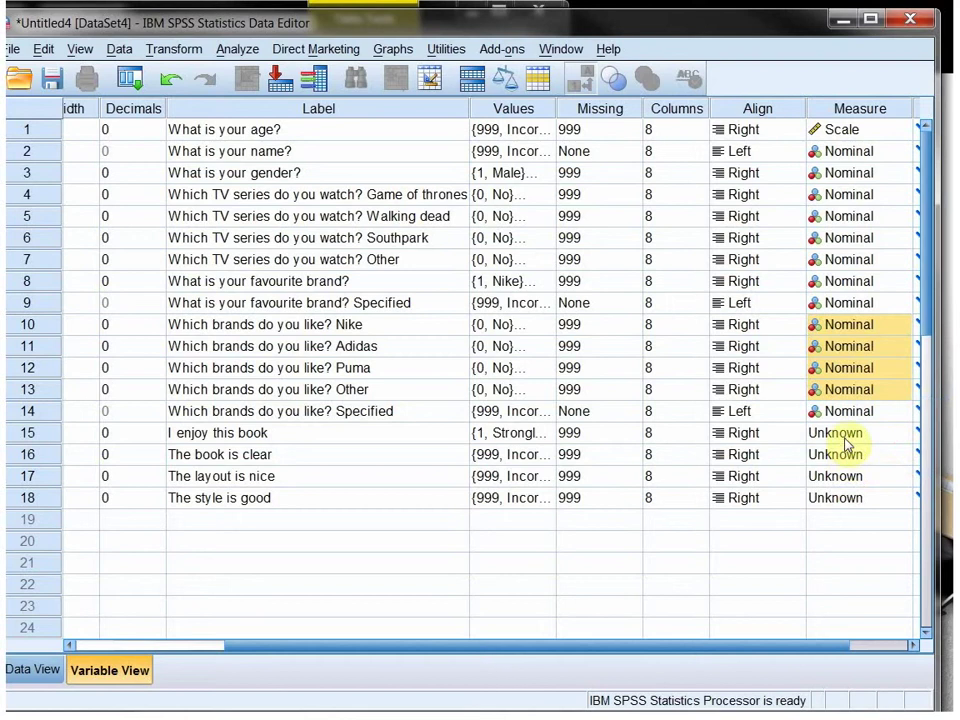
pyautogui.click(843, 437)
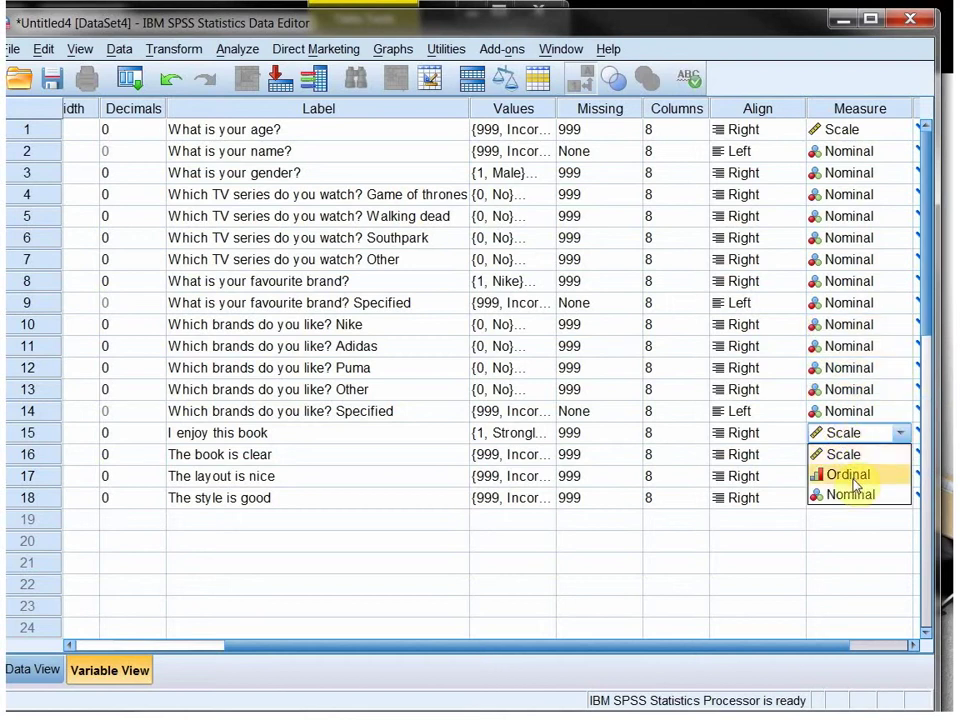
pyautogui.click(857, 476)
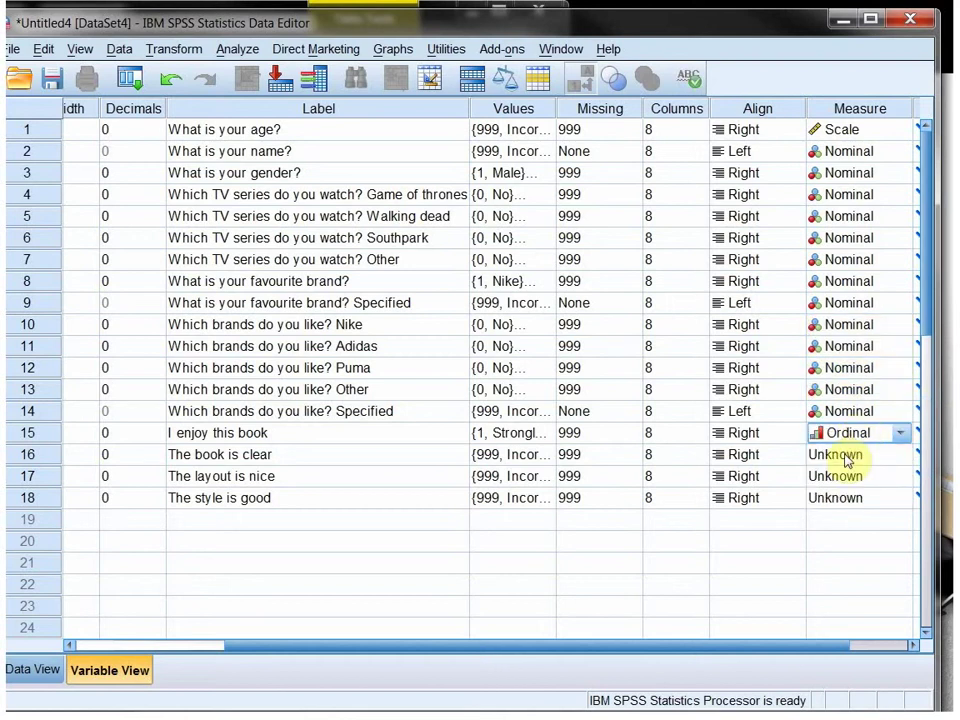
# Copy enjoy's Ordinal measure into clear, layout and style (rows 16–18)
pyautogui.rightClick(845, 455)
pyautogui.rightClick(843, 440)
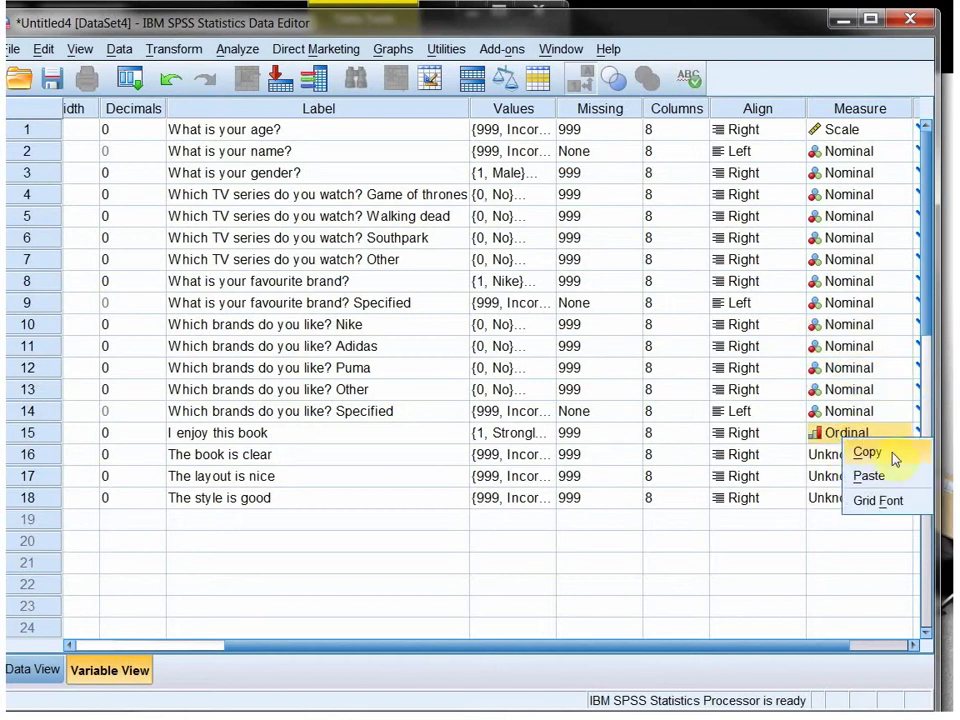
pyautogui.click(867, 453)
pyautogui.click(880, 455)
pyautogui.moveTo(845, 476); pyautogui.dragTo(848, 497)
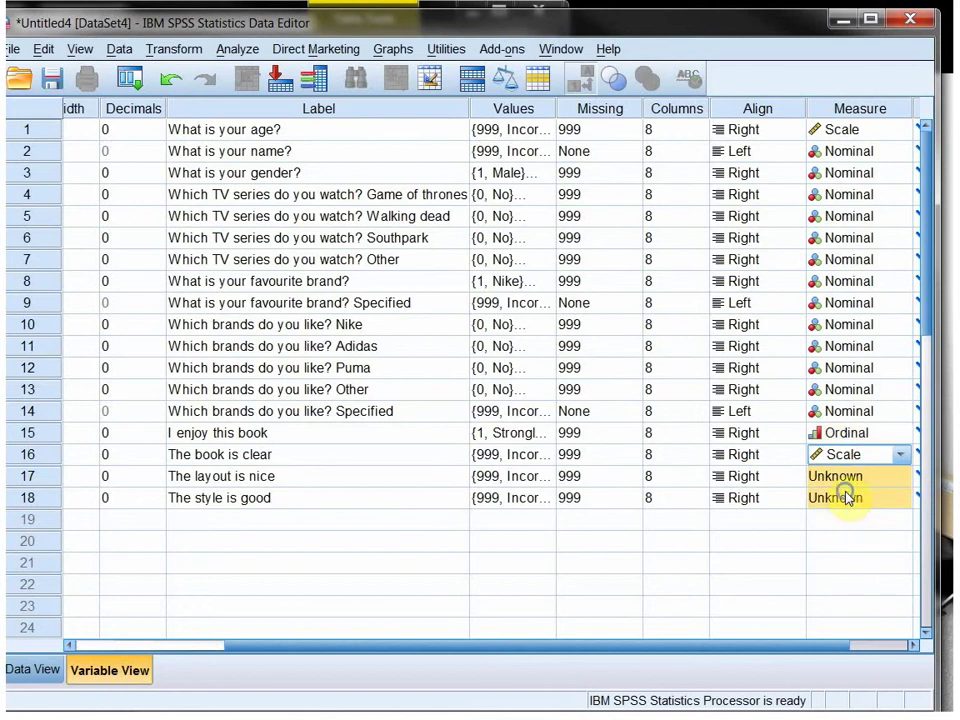
pyautogui.rightClick(846, 497)
pyautogui.click(862, 527)
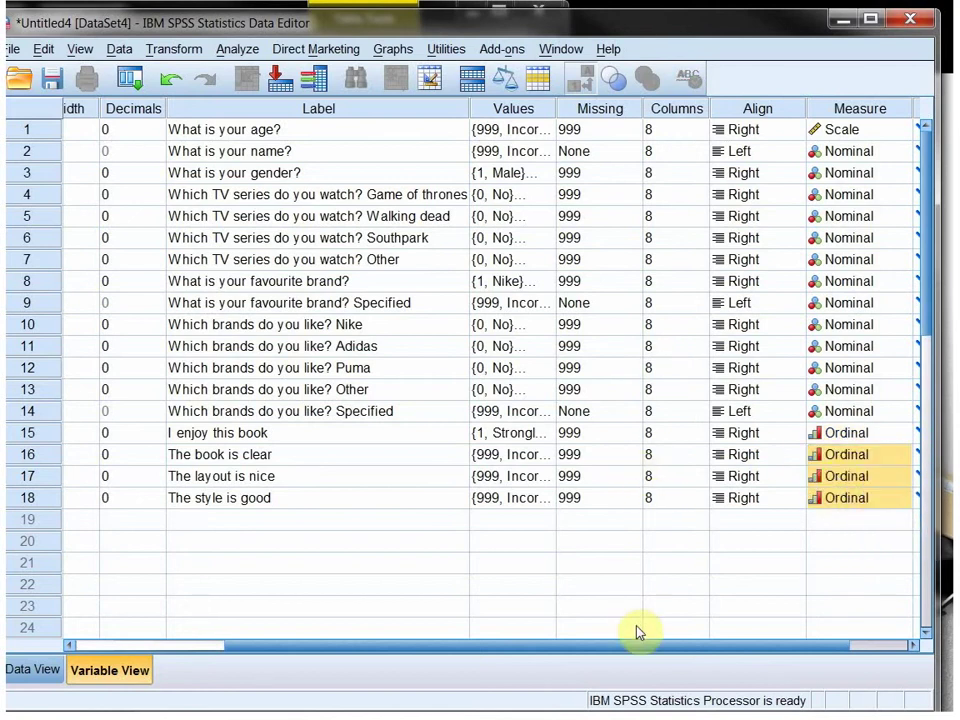
pyautogui.moveTo(638, 649); pyautogui.dragTo(458, 657)
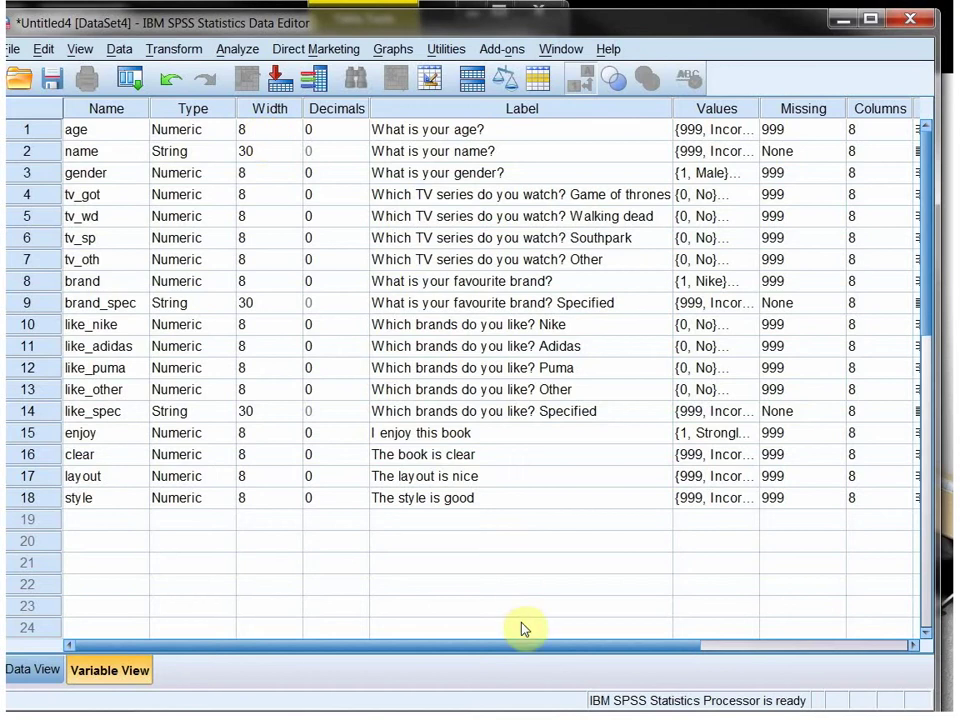
# Scroll the Variable View grid sideways to review the fully defined variables
pyautogui.moveTo(535, 646); pyautogui.dragTo(680, 656)
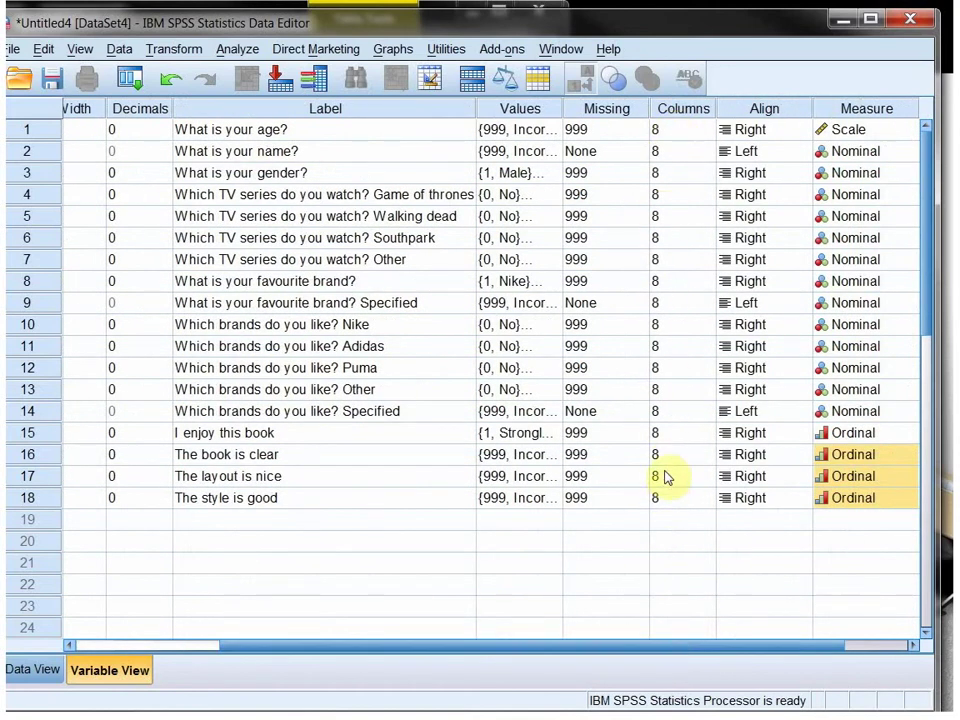
# Widen the age column in Data View to width 21, then return to Variable View at age
pyautogui.click(33, 669)
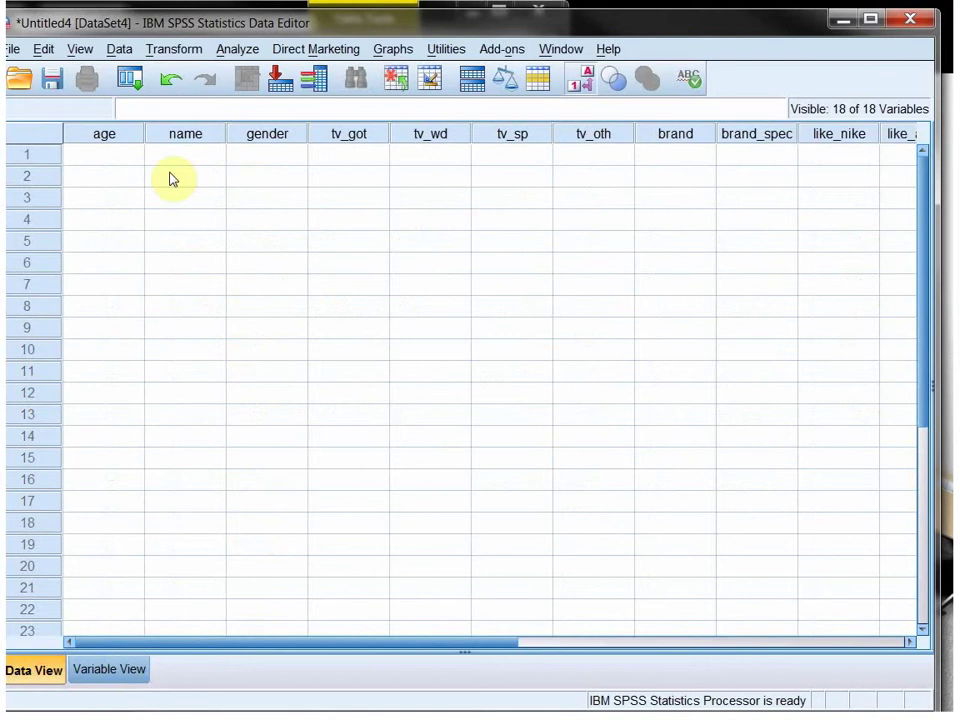
pyautogui.moveTo(144, 133); pyautogui.dragTo(260, 133)
pyautogui.click(95, 669)
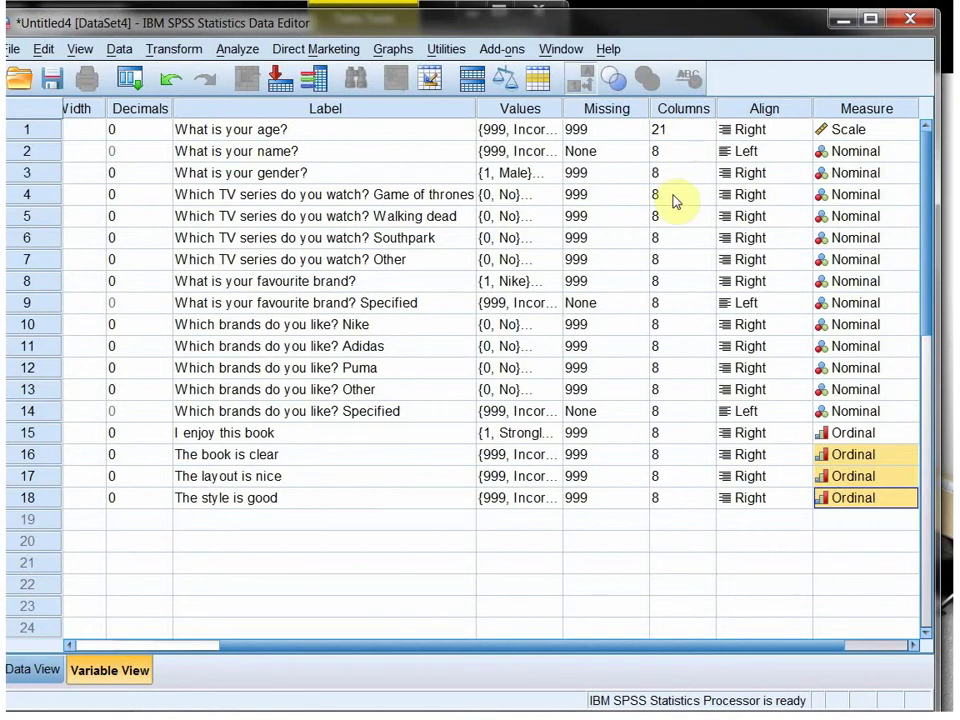
pyautogui.click(35, 669)
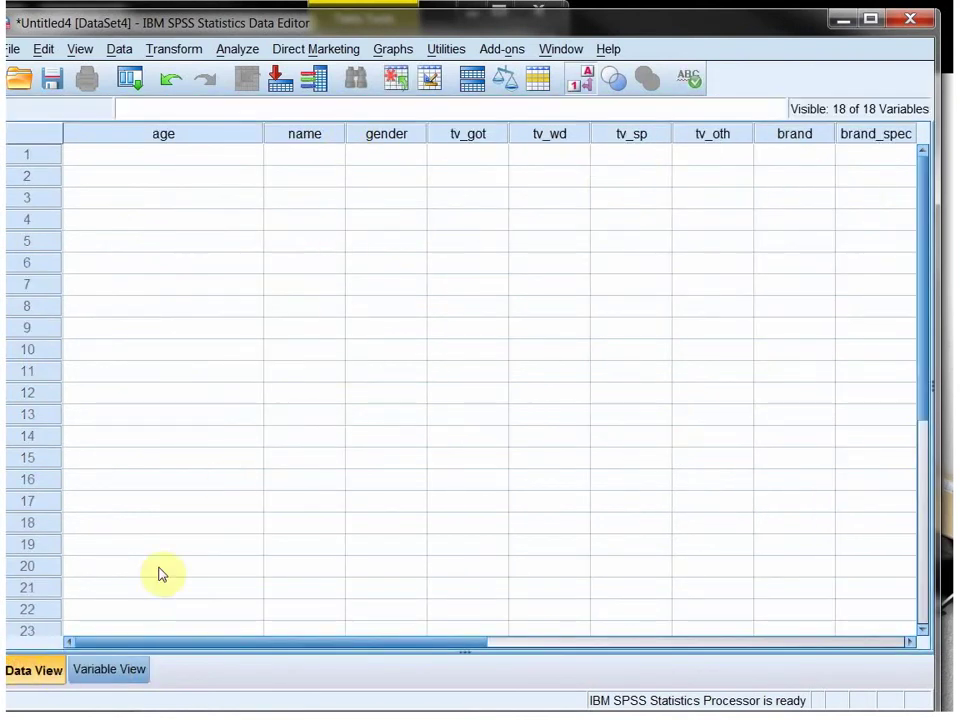
pyautogui.click(104, 674)
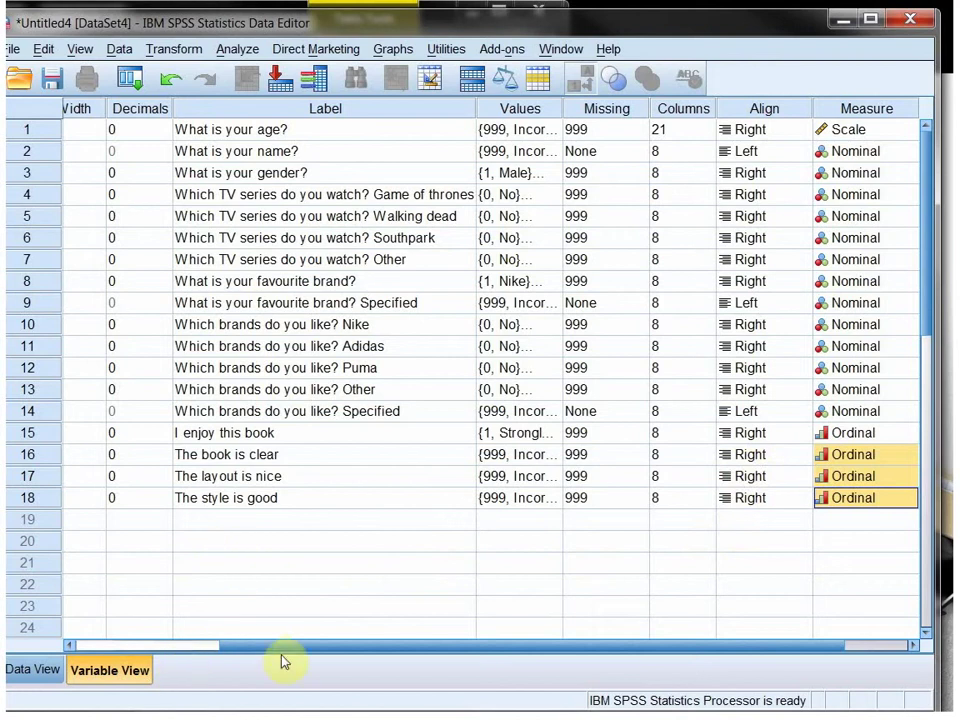
pyautogui.moveTo(291, 653); pyautogui.dragTo(133, 647)
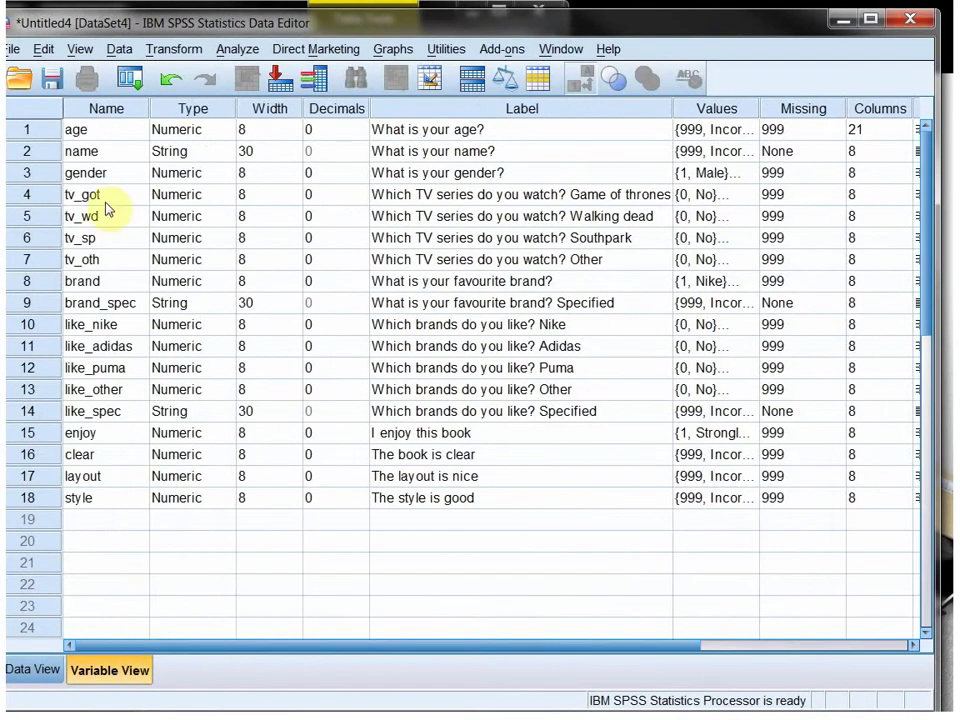
pyautogui.click(104, 130)
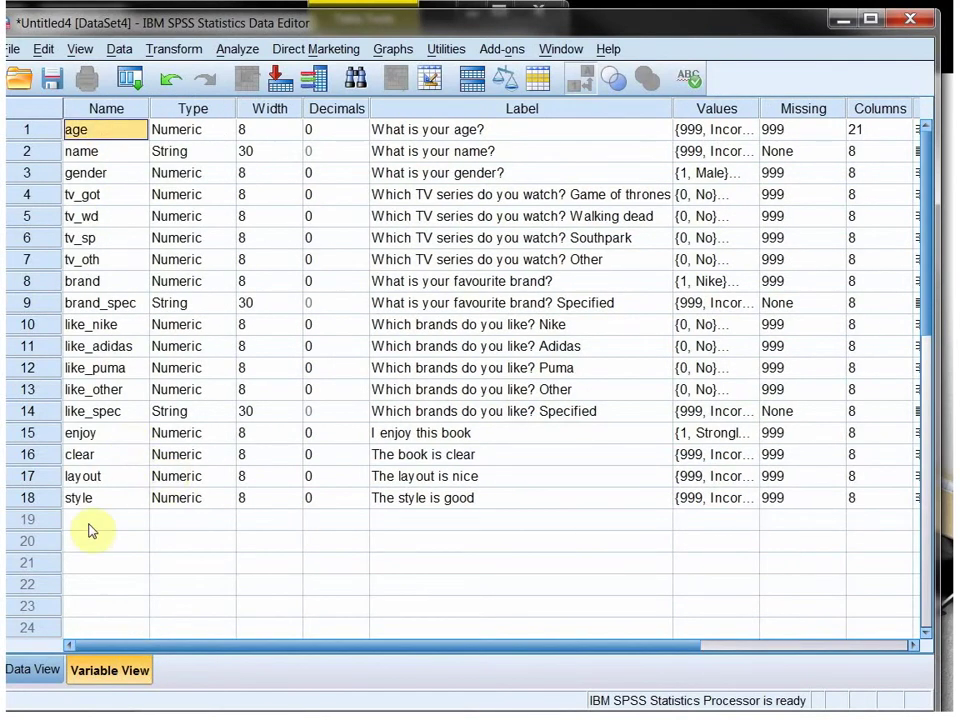